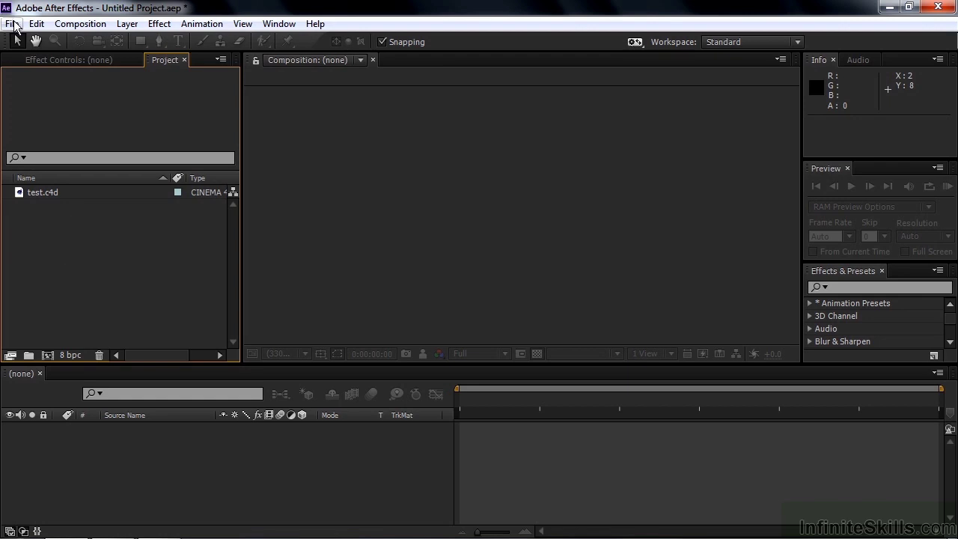
Look through the File menu's New options without running any command
{"action": "left_click", "coordinate": [12, 23]}
{"action": "mouse_move", "coordinate": [113, 39]}
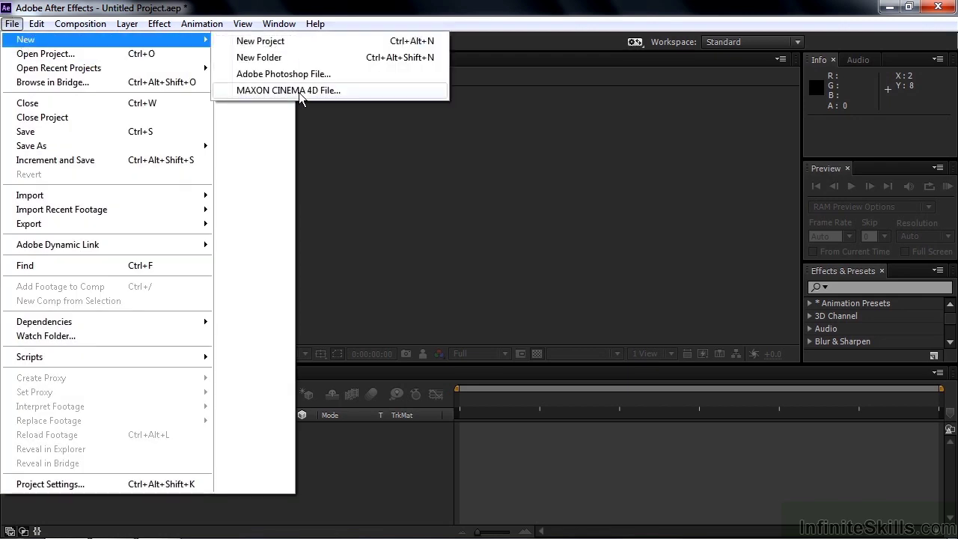
{"action": "left_click", "coordinate": [366, 16]}
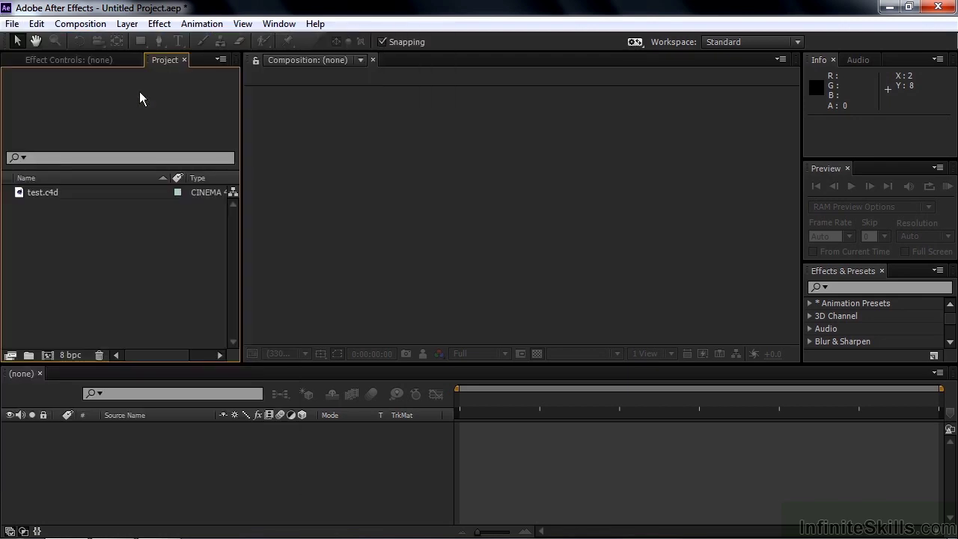
Cancel a new CINEMA 4D file from the Project panel menu and open test.c4d in CINEMA 4D Lite instead
{"action": "right_click", "coordinate": [87, 263]}
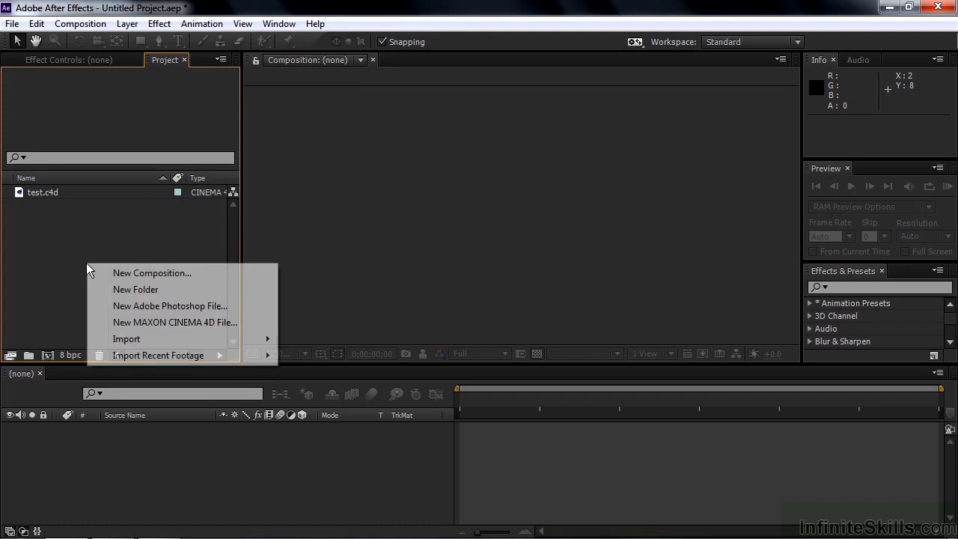
{"action": "left_click", "coordinate": [145, 323]}
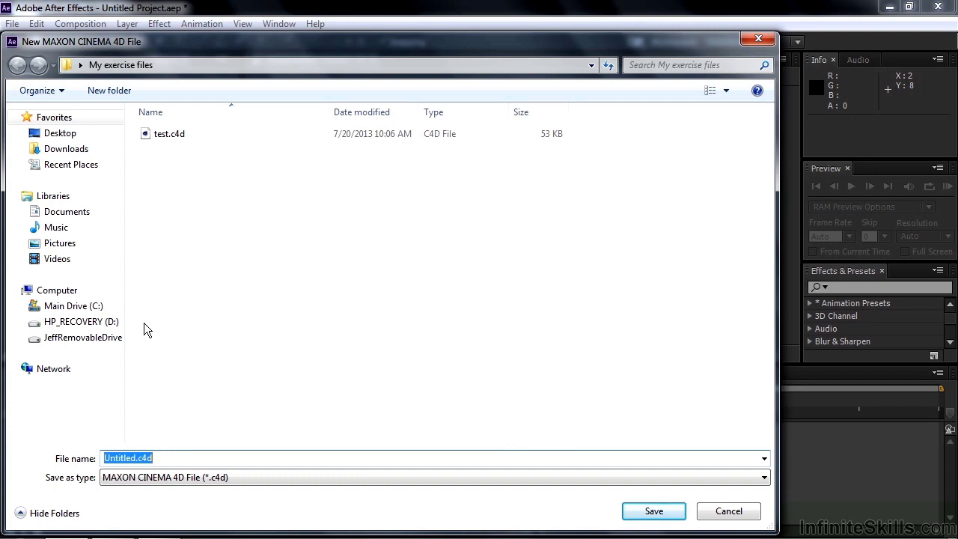
{"action": "left_click", "coordinate": [718, 514]}
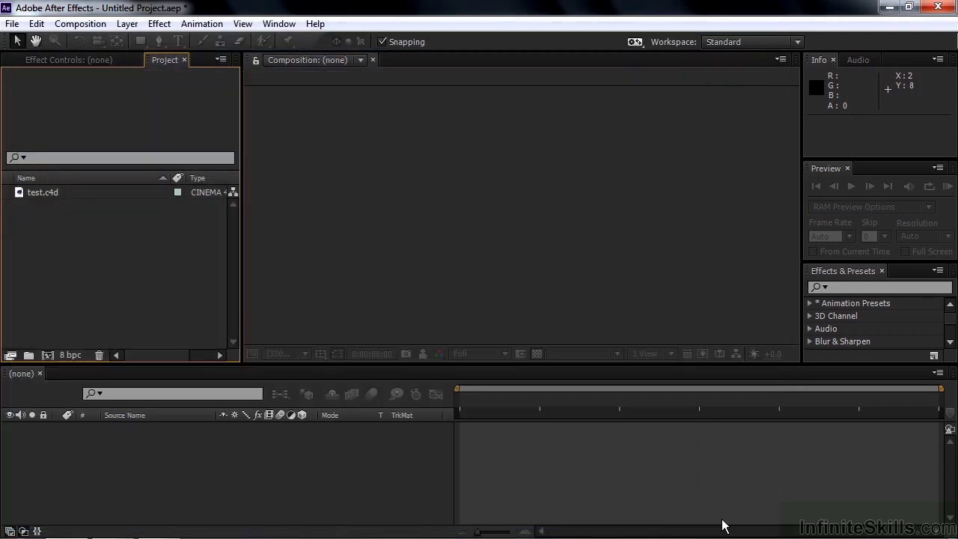
{"action": "double_click", "coordinate": [55, 192]}
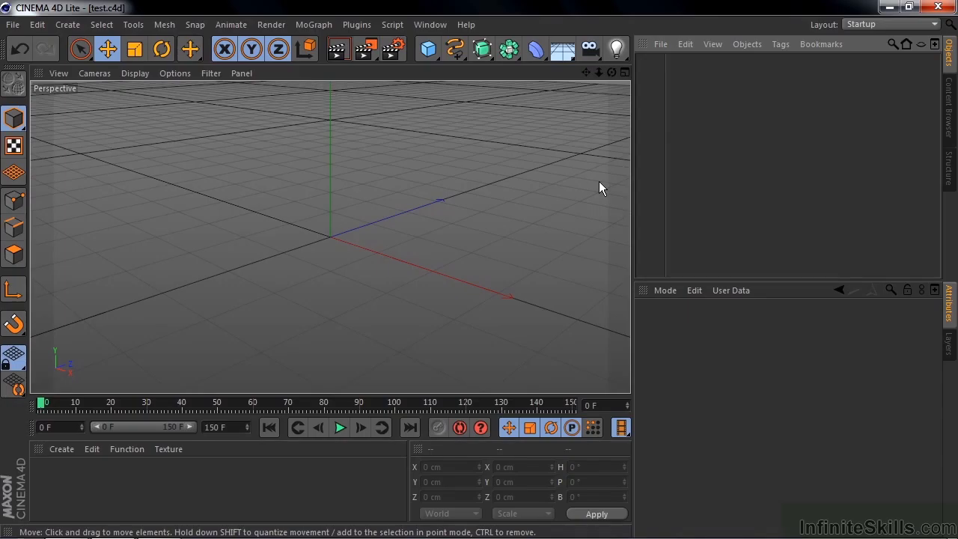
Show the primitives flyout listing Cube, Sphere, Cone and Torus from the toolbar Cube icon
{"action": "left_click", "coordinate": [429, 50]}
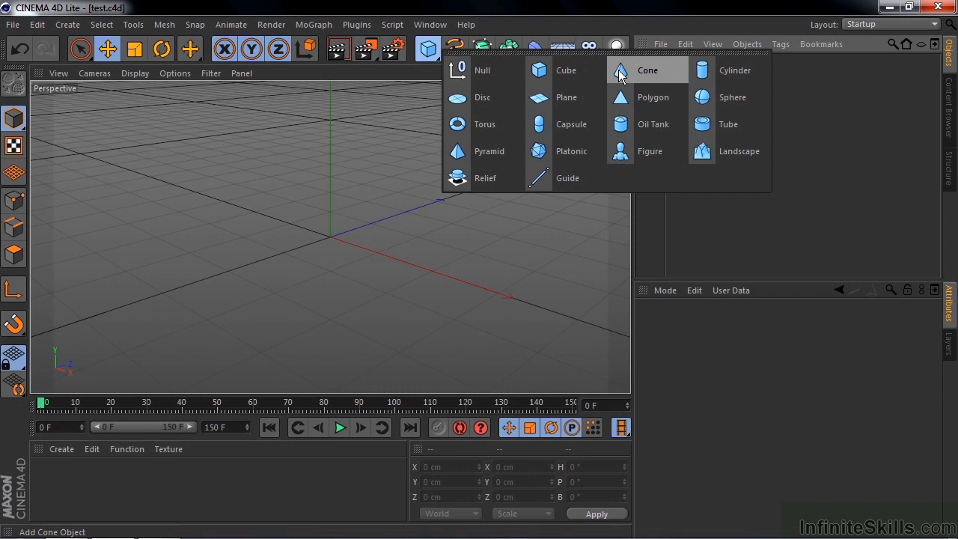
Add a cube, undo it with Ctrl+Z, then browse the Create > Object list from Null to Relief
{"action": "left_click", "coordinate": [430, 52]}
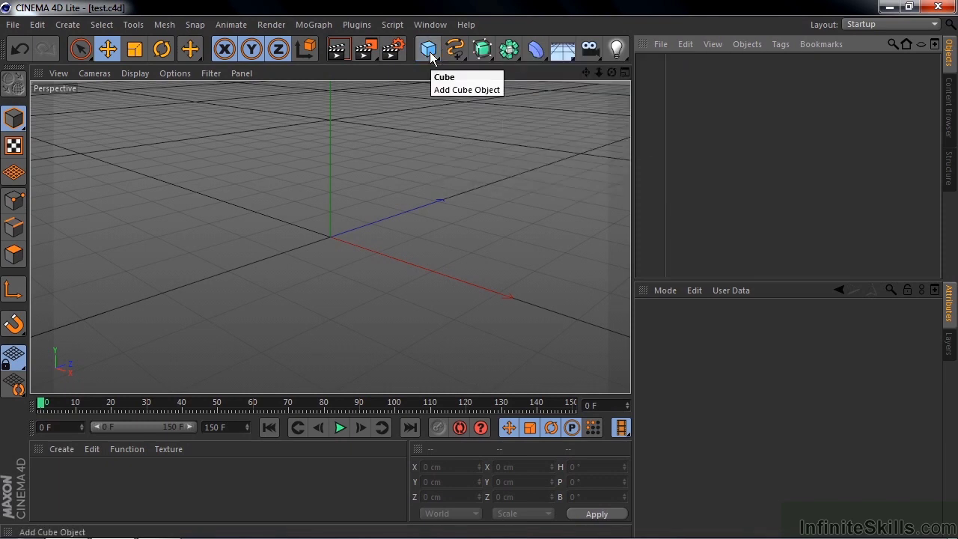
{"action": "left_click", "coordinate": [431, 50]}
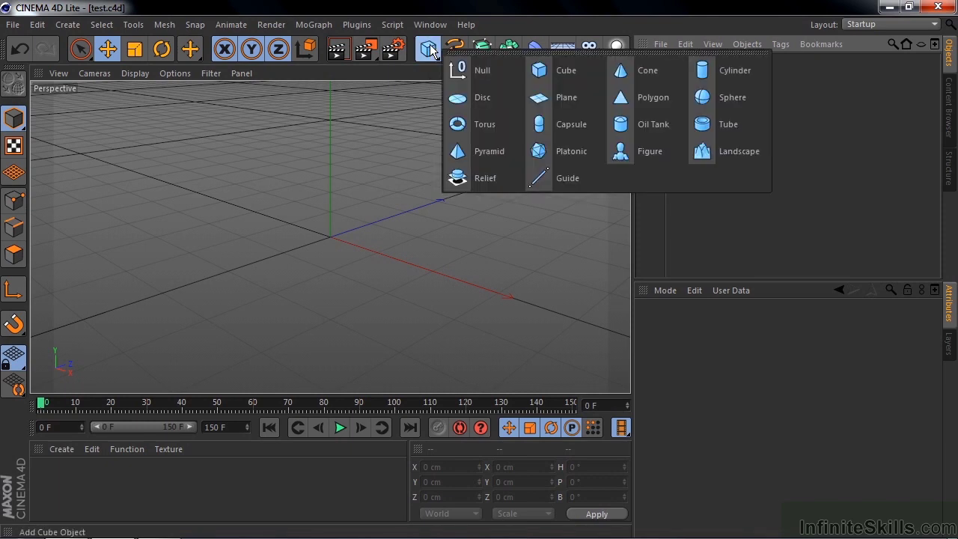
{"action": "left_click", "coordinate": [540, 22]}
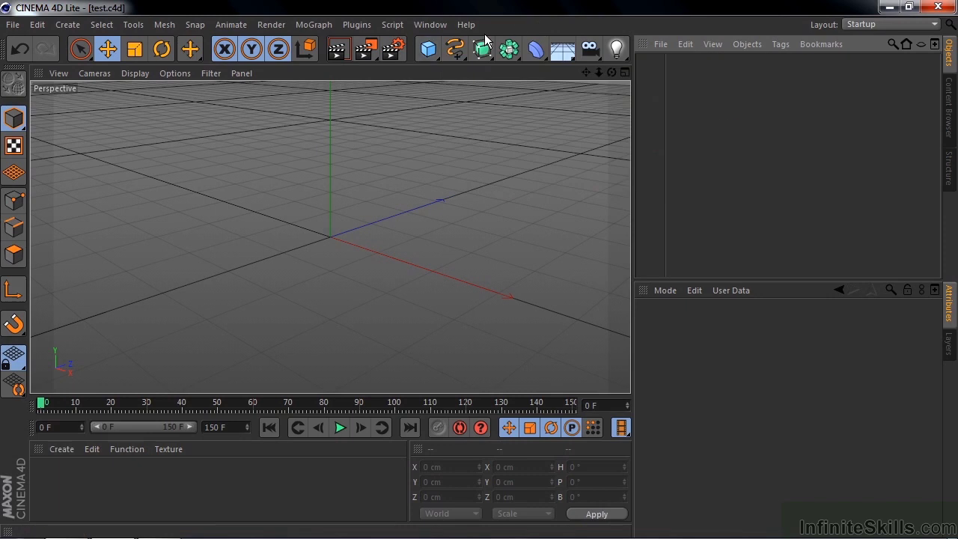
{"action": "left_click", "coordinate": [429, 49]}
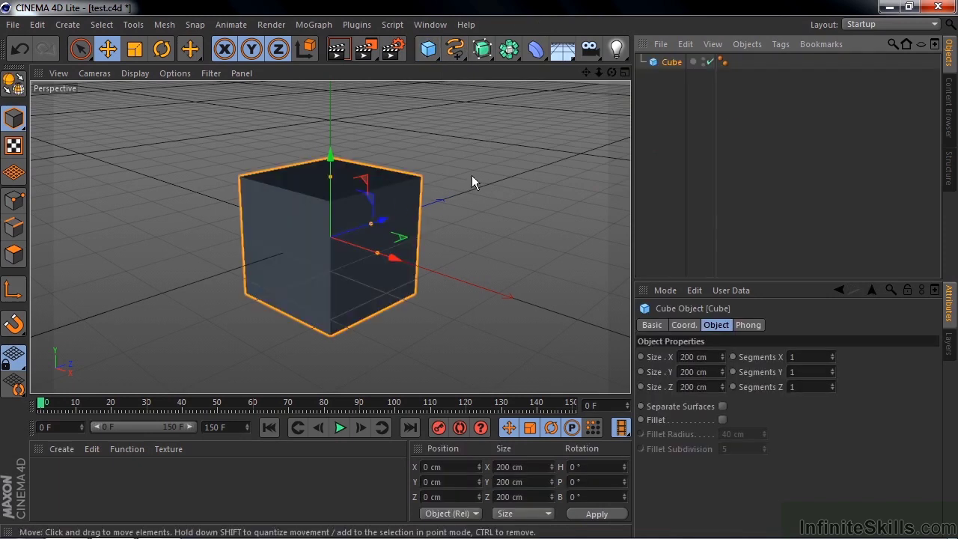
{"action": "key", "text": "ctrl+z"}
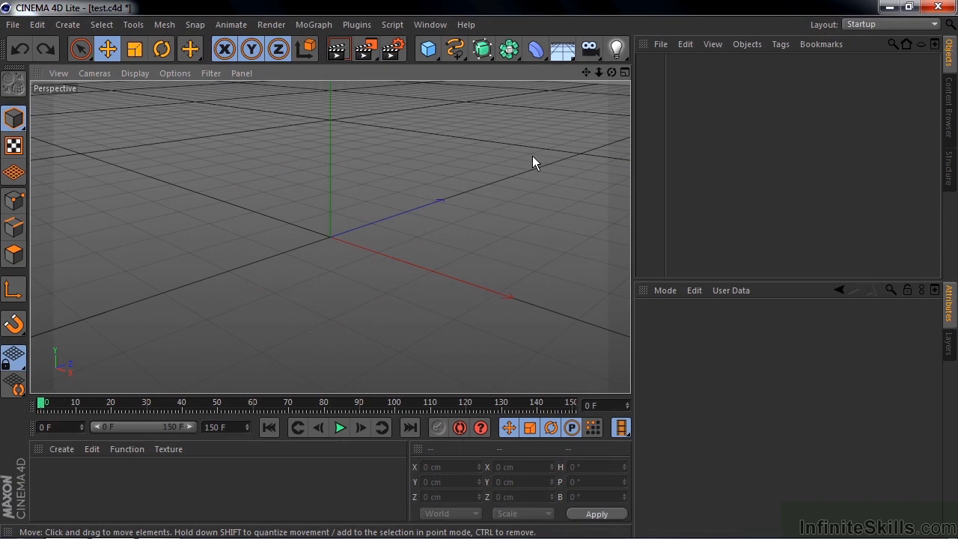
{"action": "left_click", "coordinate": [68, 24]}
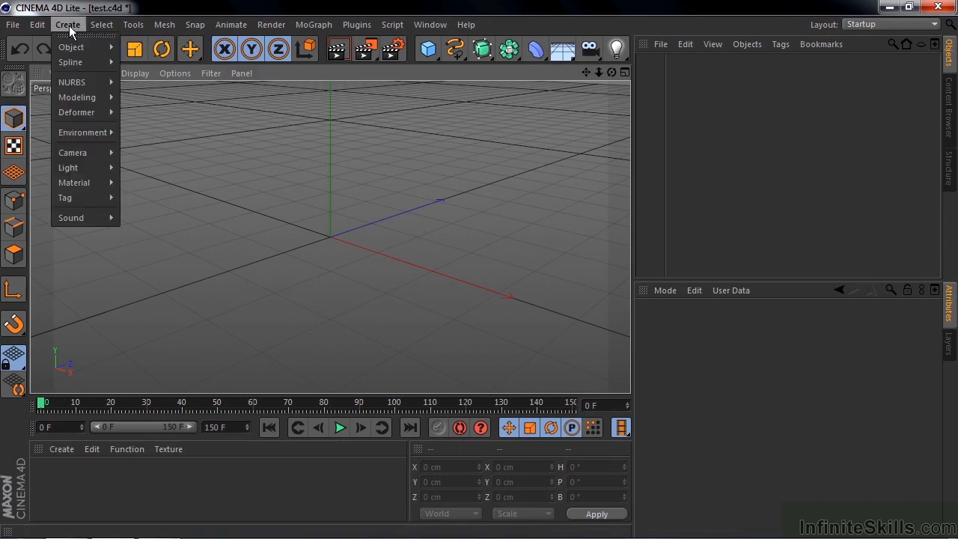
{"action": "mouse_move", "coordinate": [71, 45]}
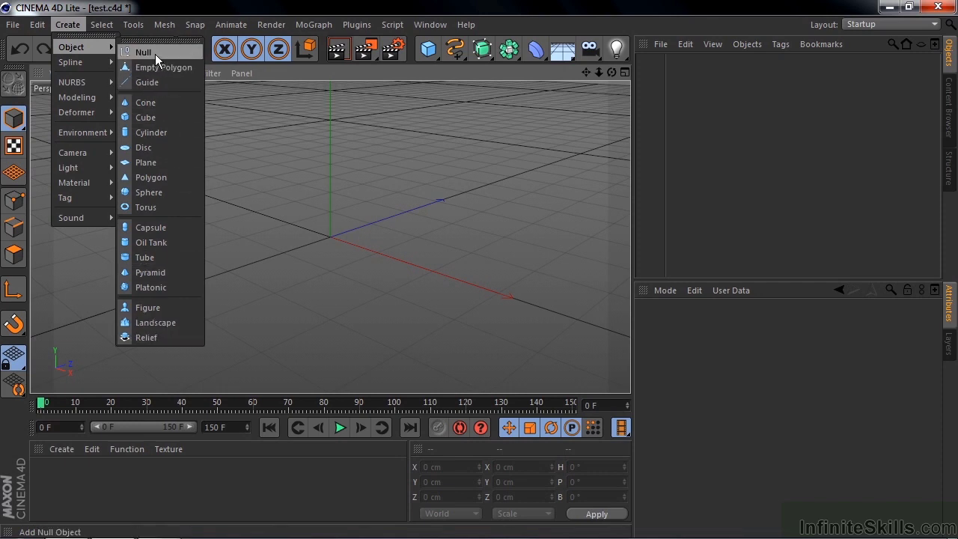
Close the Create menu and reopen the primitives flyout offering Null through Landscape
{"action": "left_click", "coordinate": [431, 46]}
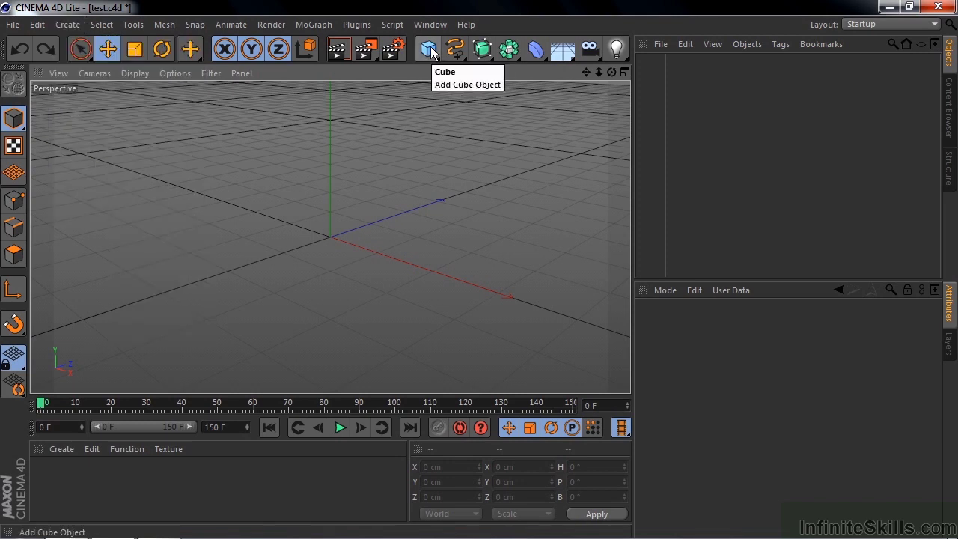
{"action": "left_click", "coordinate": [430, 47]}
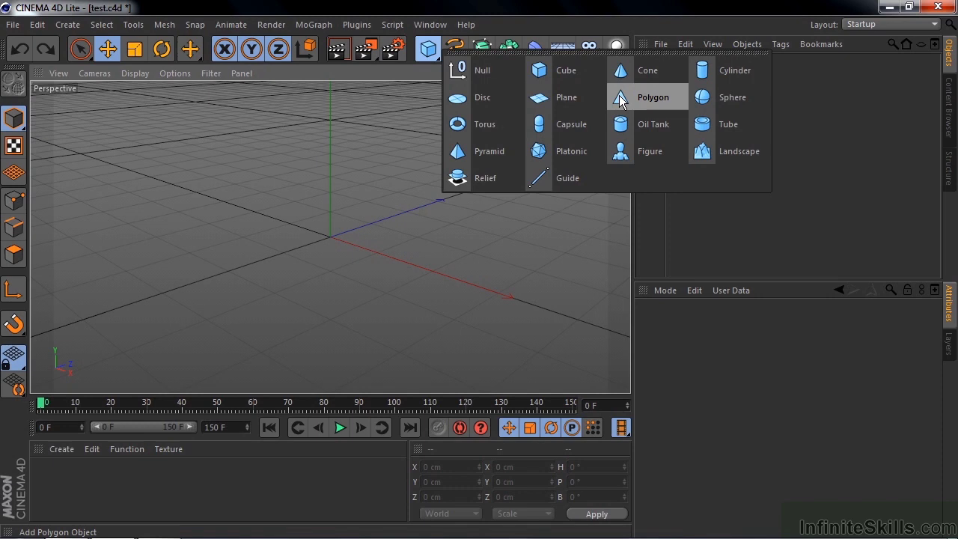
Add a default 200 cm Cube to the scene from the primitives flyout
{"action": "left_click", "coordinate": [556, 71]}
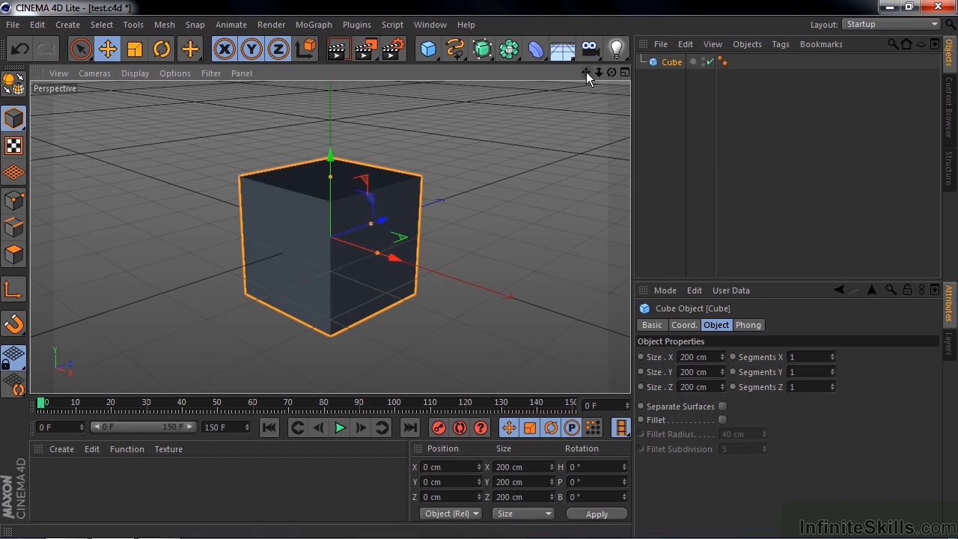
{"action": "mouse_move", "coordinate": [586, 72]}
{"action": "left_mouse_down"}
{"action": "mouse_move", "coordinate": [586, 25]}
{"action": "mouse_move", "coordinate": [586, 56]}
{"action": "mouse_move", "coordinate": [611, 72]}
{"action": "mouse_move", "coordinate": [612, 41]}
{"action": "mouse_move", "coordinate": [615, 68]}
{"action": "mouse_move", "coordinate": [623, 61]}
{"action": "mouse_move", "coordinate": [633, 70]}
{"action": "mouse_move", "coordinate": [606, 69]}
{"action": "left_mouse_up"}
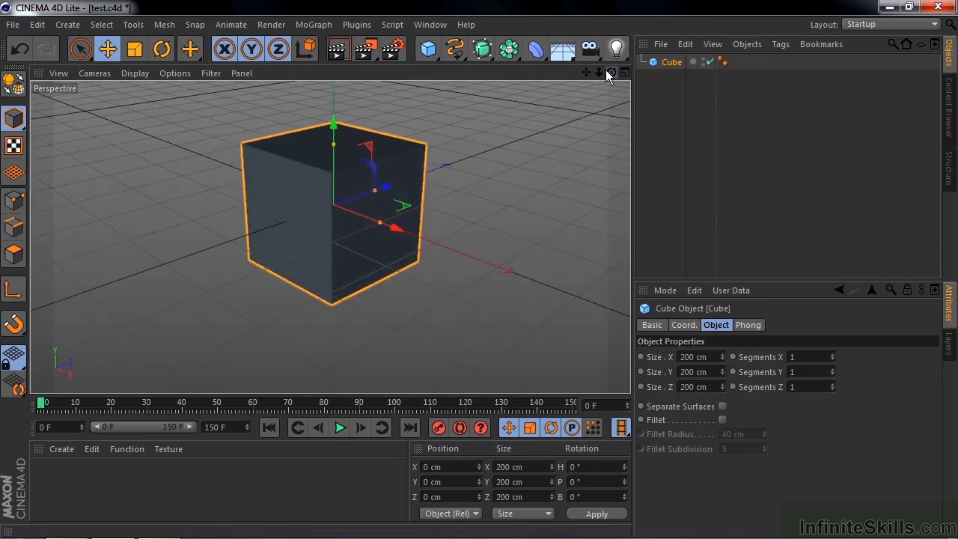
Add a 100 cm Sphere, disable the Cube, and select both objects in the Object Manager
{"action": "left_click", "coordinate": [428, 49]}
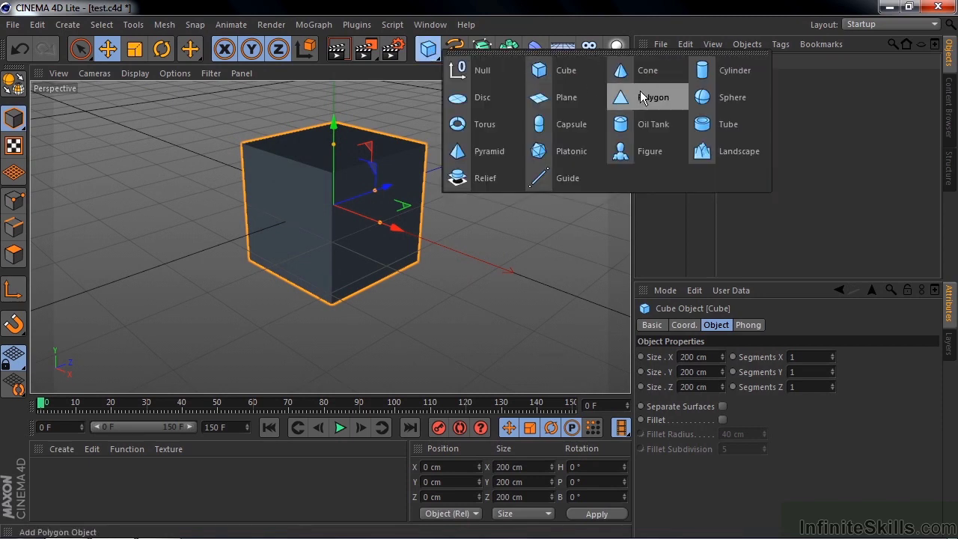
{"action": "left_click", "coordinate": [706, 97]}
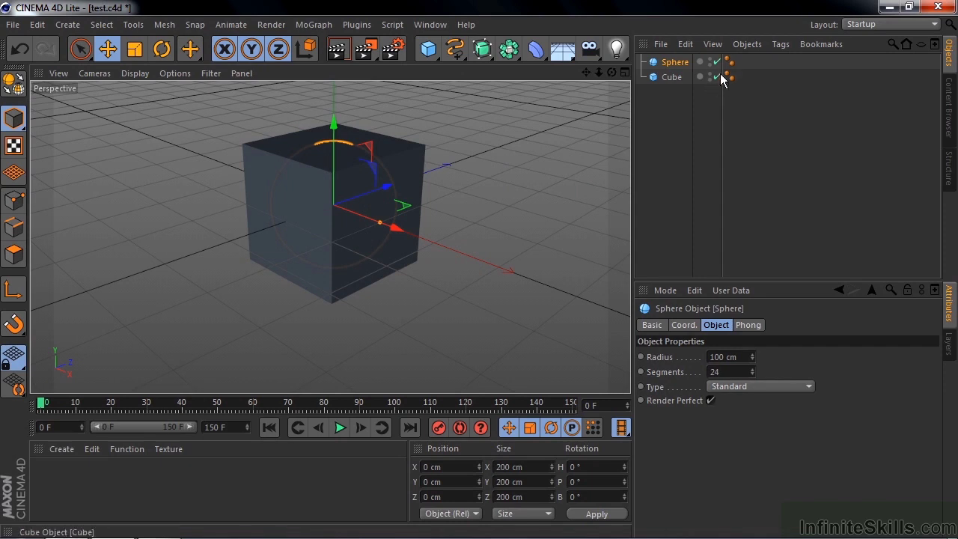
{"action": "left_click", "coordinate": [719, 77]}
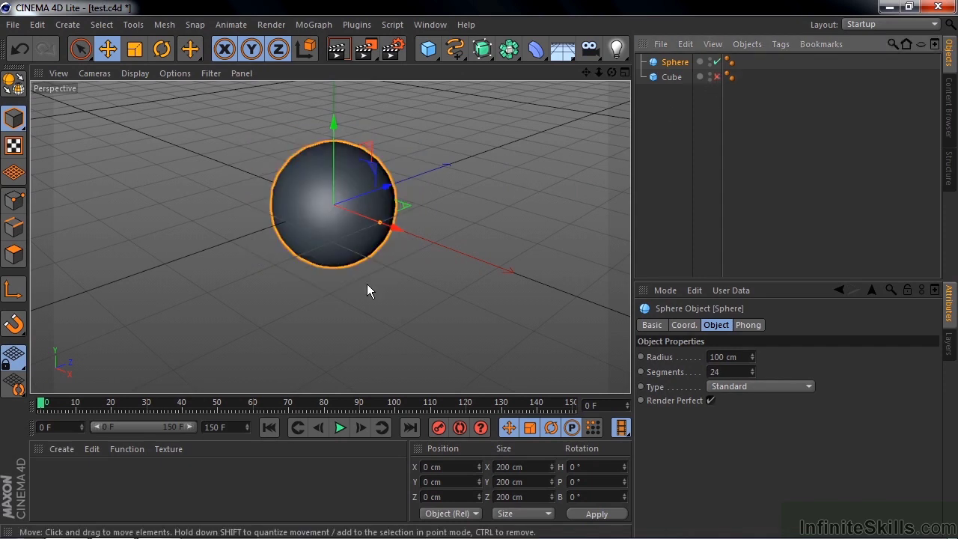
{"action": "left_click_drag", "start_coordinate": [369, 293], "coordinate": [504, 231], "text": "alt"}
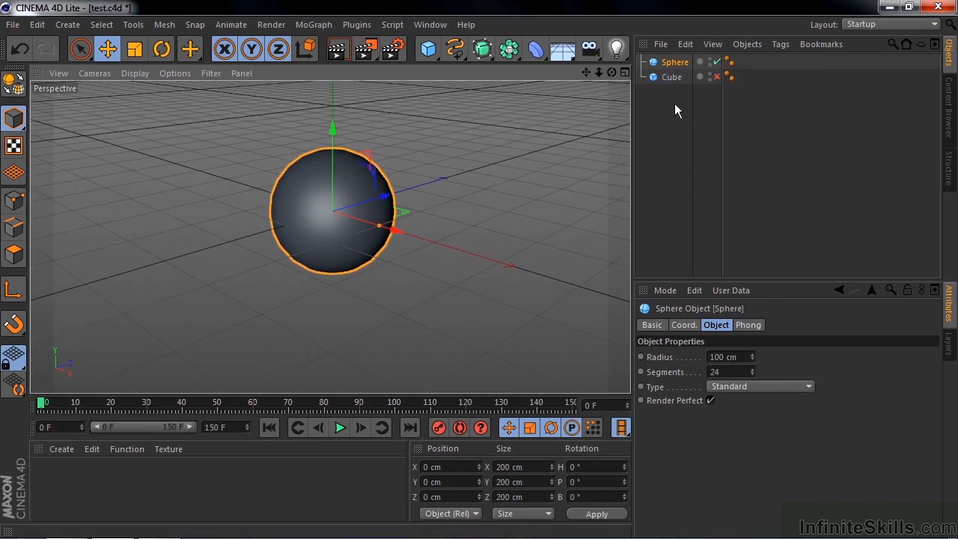
{"action": "left_click_drag", "start_coordinate": [678, 110], "coordinate": [664, 58]}
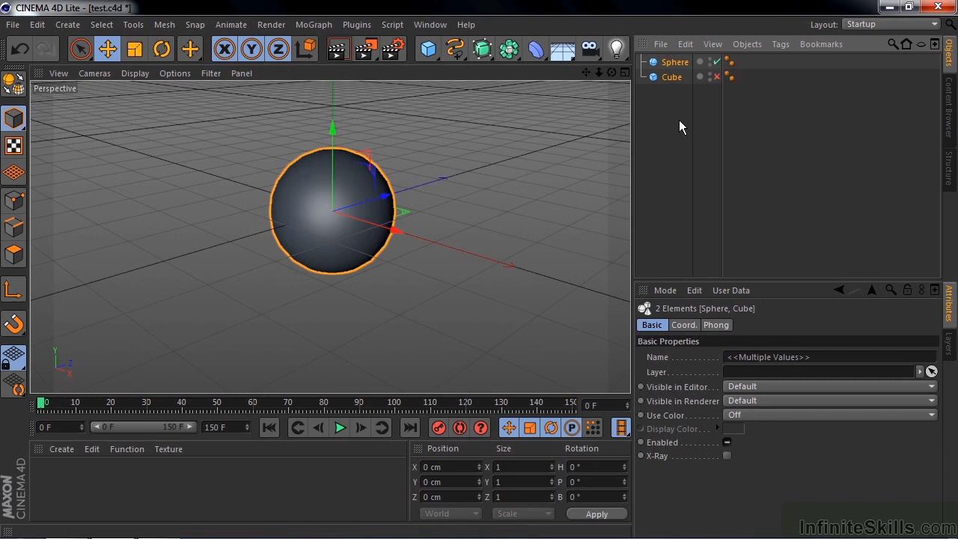
Delete the Sphere and Cube, then add a Platonic object
{"action": "key", "text": "Delete"}
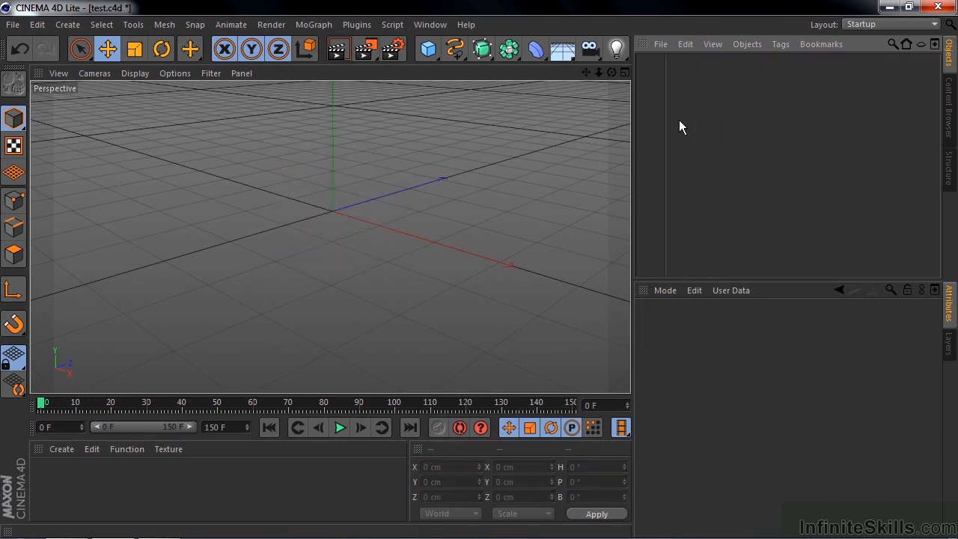
{"action": "left_click", "coordinate": [429, 49]}
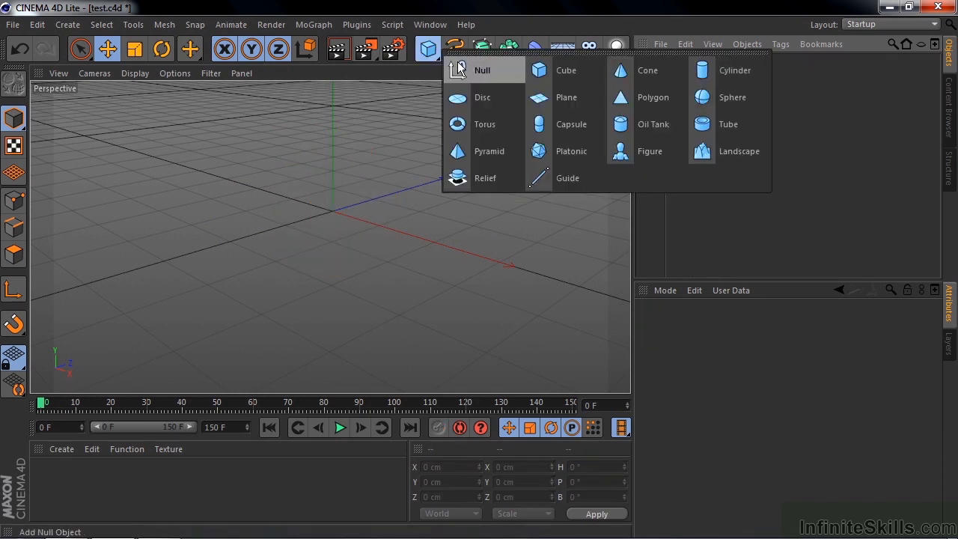
{"action": "left_click", "coordinate": [536, 151]}
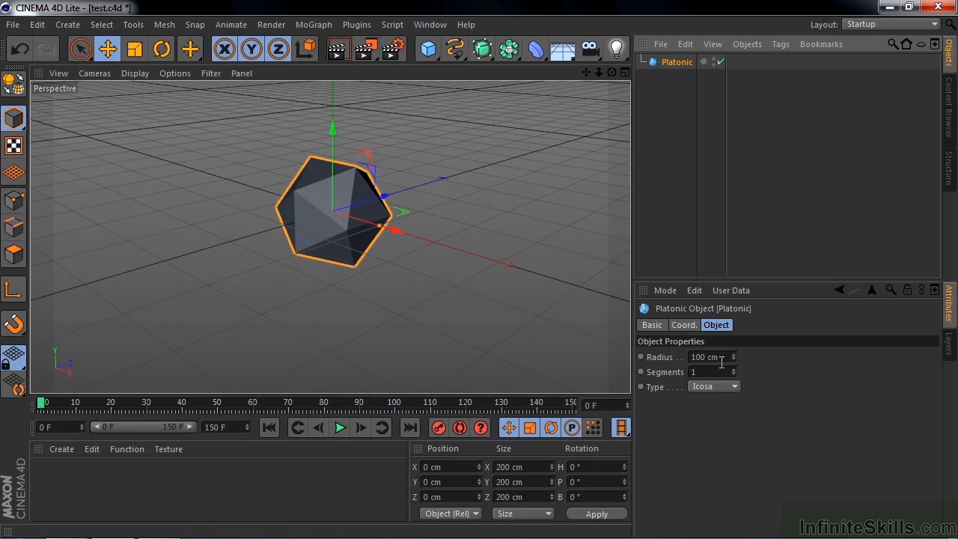
Set the Platonic object's Type to Octa, then delete it
{"action": "left_click", "coordinate": [735, 386]}
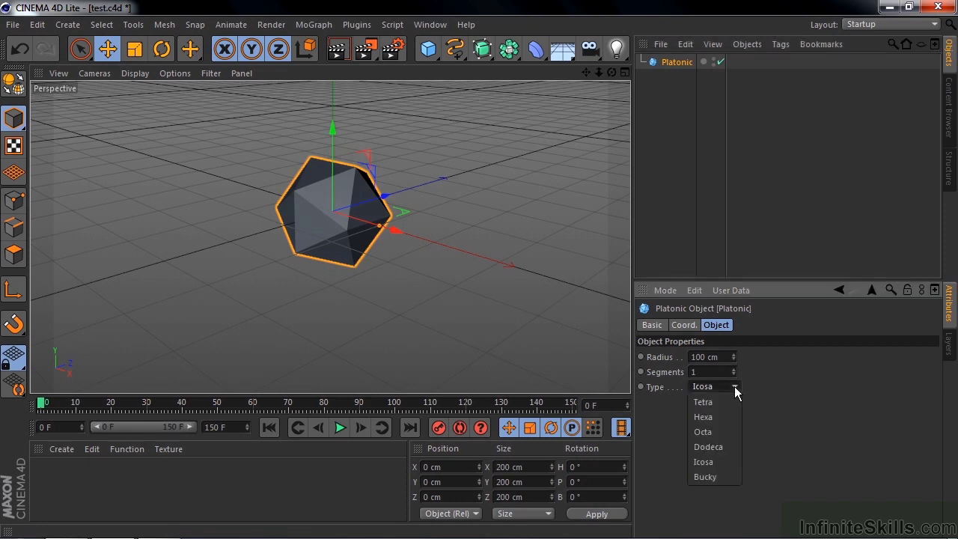
{"action": "left_click", "coordinate": [715, 432]}
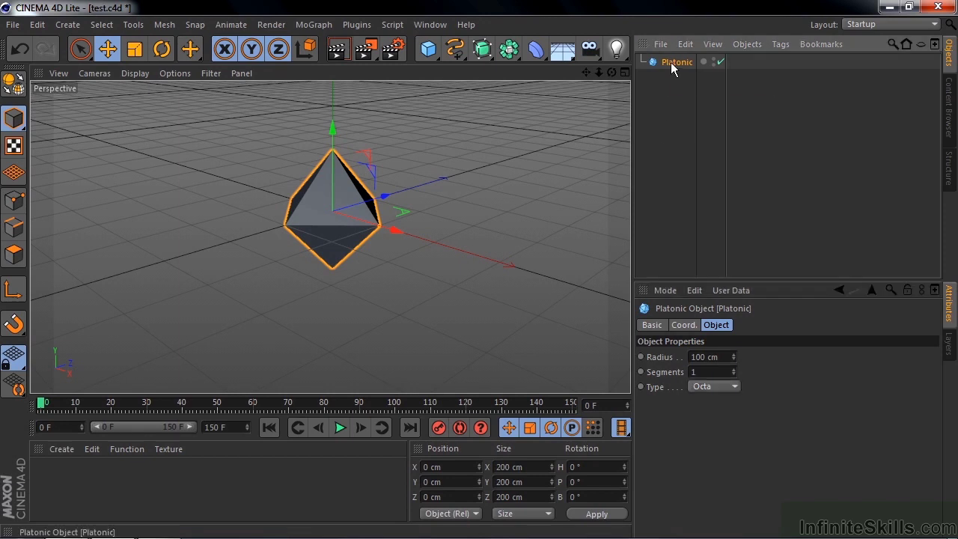
{"action": "key", "text": "Delete"}
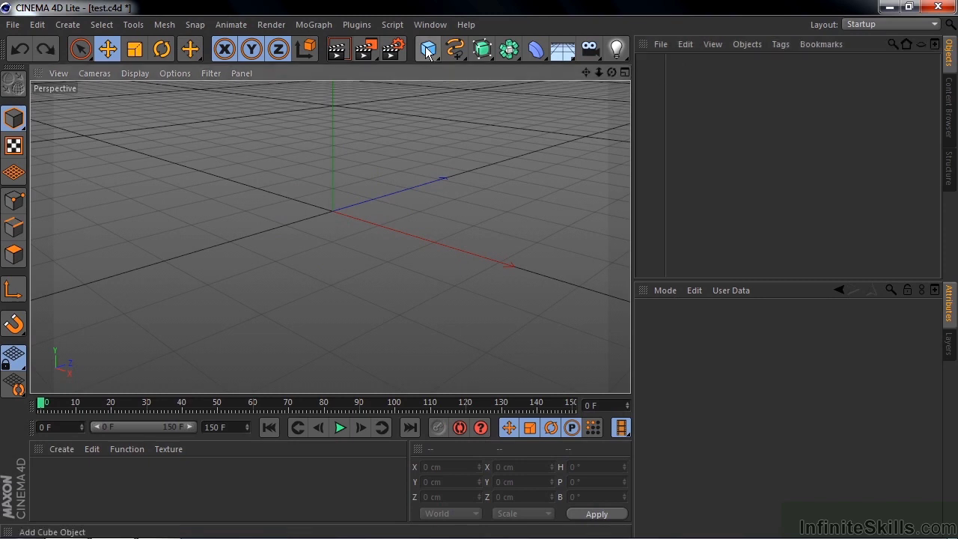
Tear off the primitives palette into a floating window beside the viewport
{"action": "left_click", "coordinate": [428, 51]}
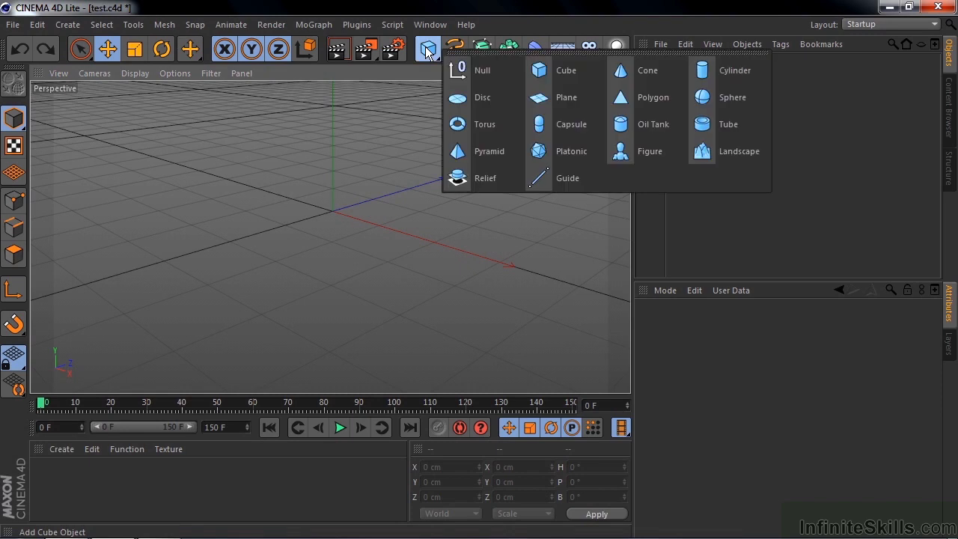
{"action": "left_click", "coordinate": [508, 54]}
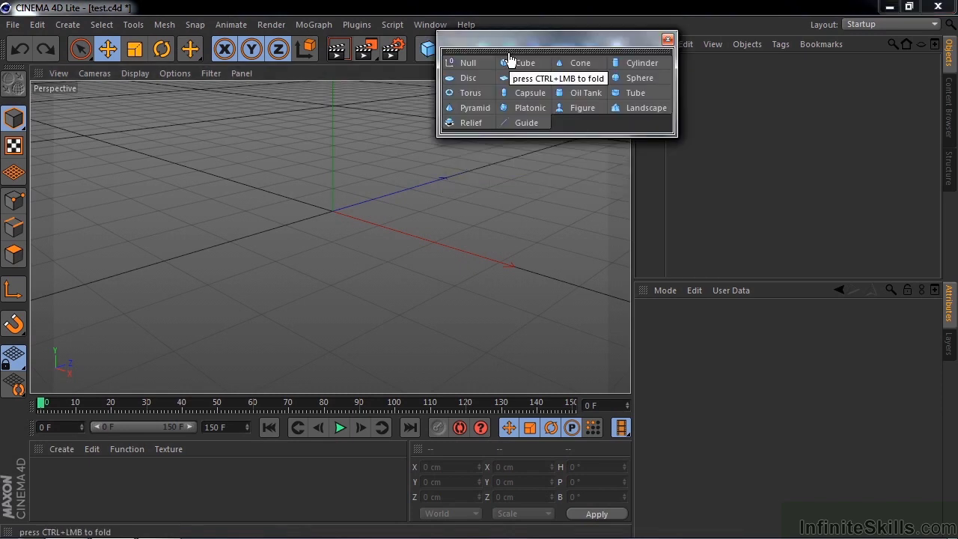
{"action": "left_click_drag", "start_coordinate": [505, 45], "coordinate": [724, 69]}
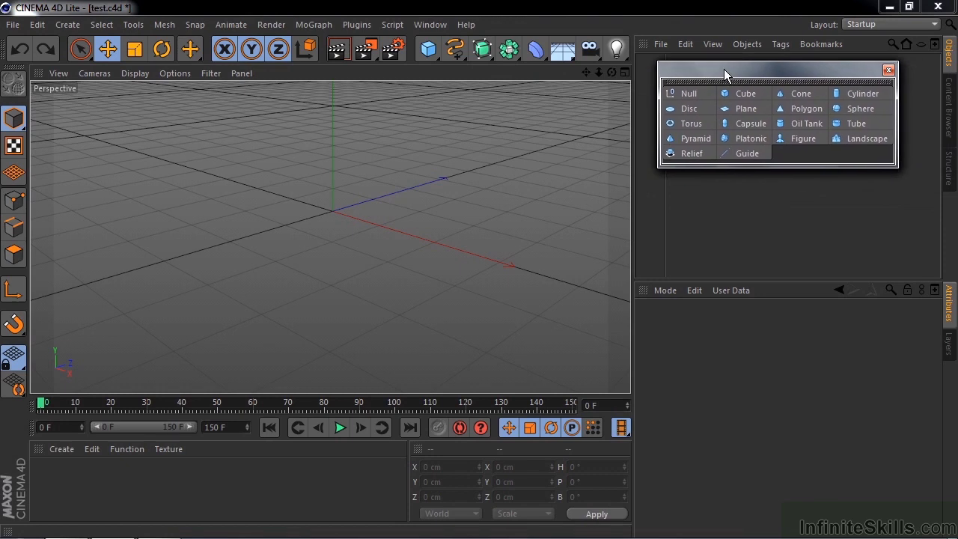
Add a Cylinder, Capsule, Oil Tank and Tube to the scene
{"action": "left_click", "coordinate": [834, 92]}
{"action": "left_click", "coordinate": [751, 121]}
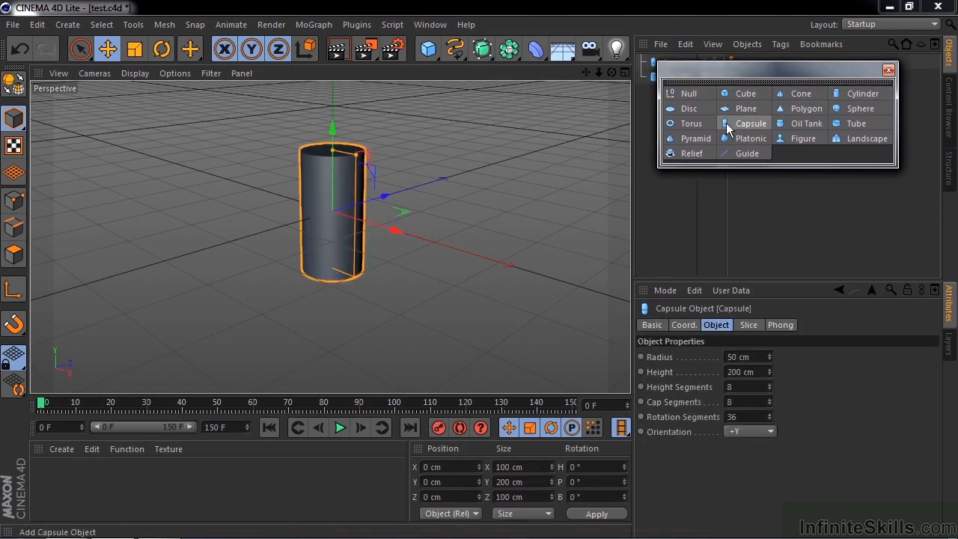
{"action": "left_click", "coordinate": [791, 125]}
{"action": "left_click", "coordinate": [837, 125]}
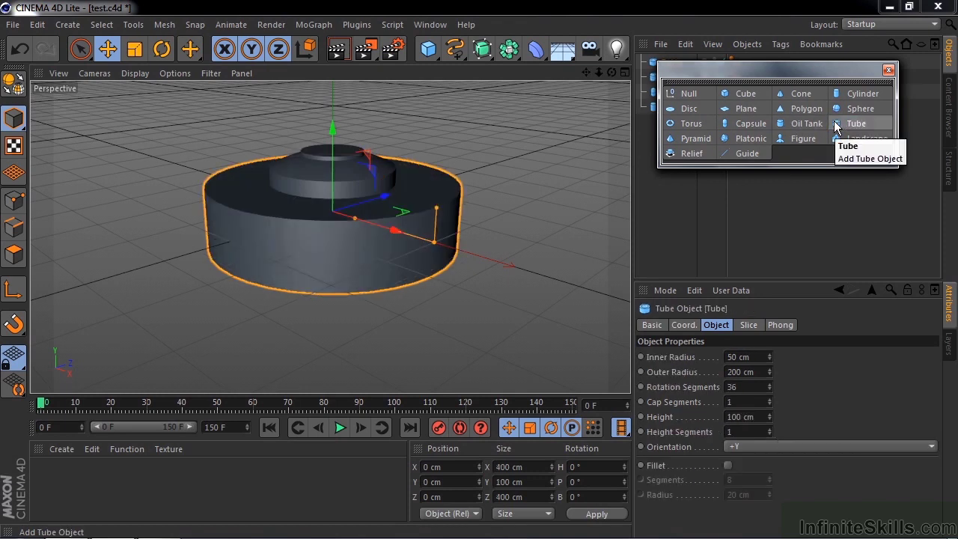
Inspect the Oil Tank, Cylinder, Capsule and Tube settings in turn, then select all four
{"action": "left_click", "coordinate": [889, 70]}
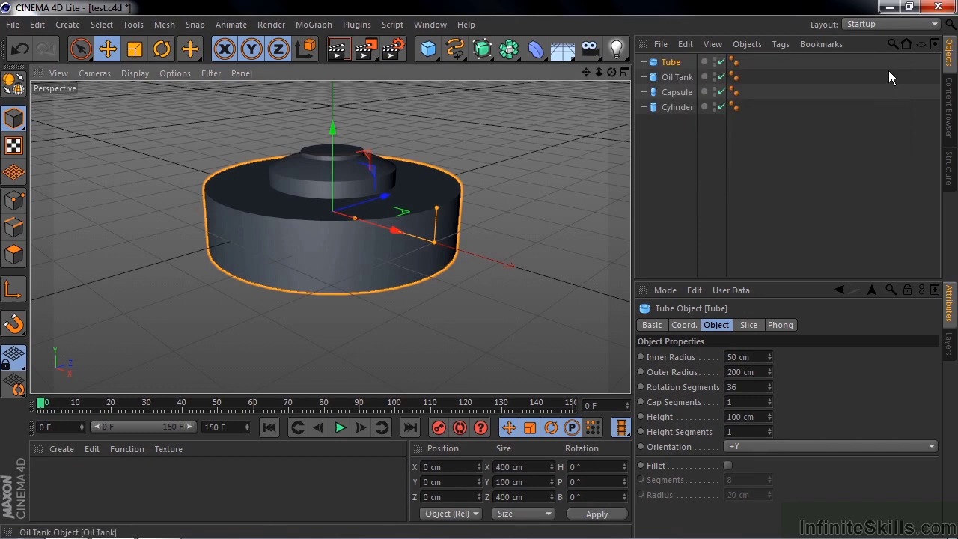
{"action": "left_click", "coordinate": [428, 49]}
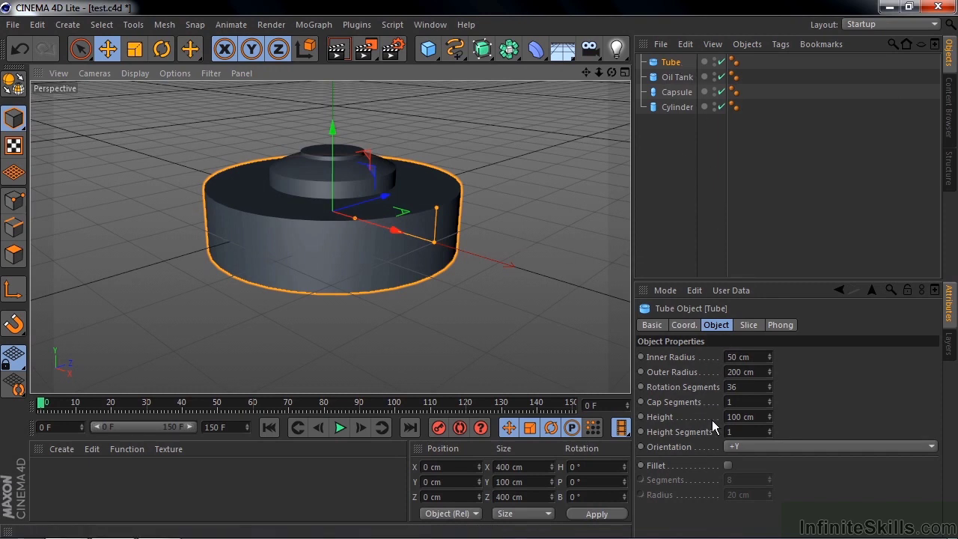
{"action": "left_click", "coordinate": [677, 77]}
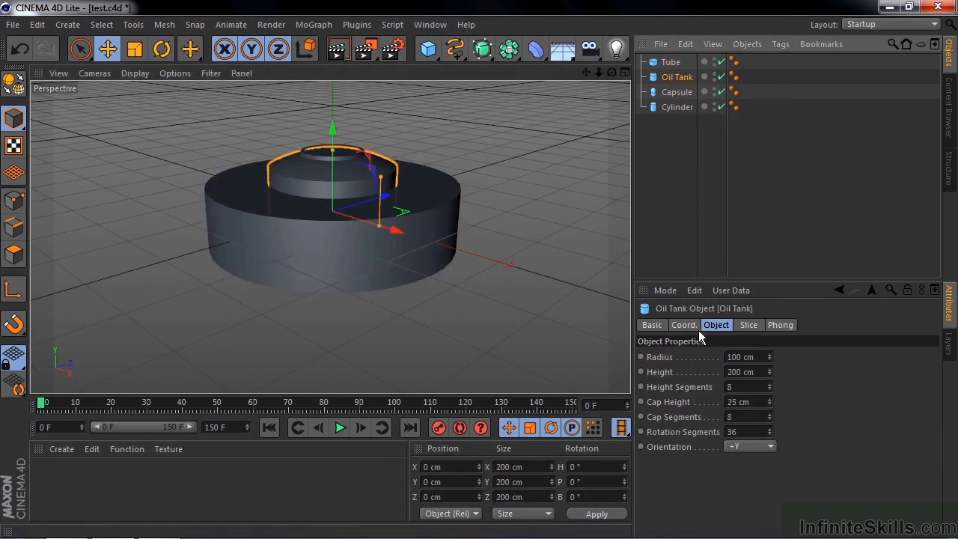
{"action": "left_click", "coordinate": [678, 108]}
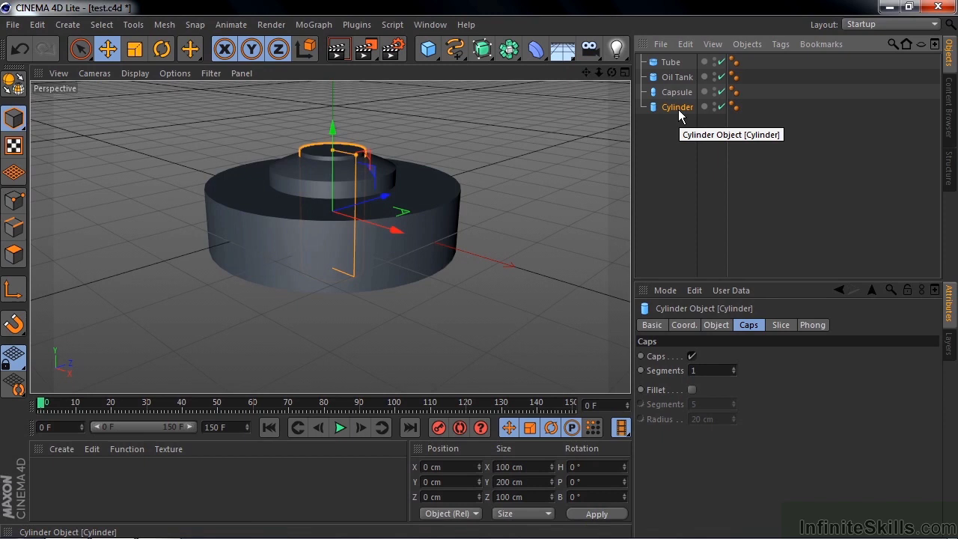
{"action": "left_click", "coordinate": [678, 92]}
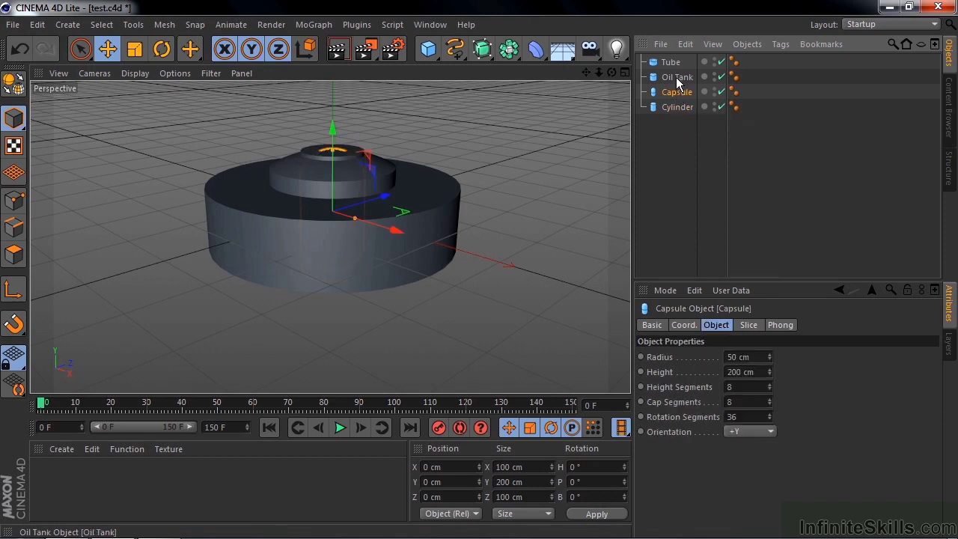
{"action": "left_click", "coordinate": [678, 77]}
{"action": "left_click", "coordinate": [672, 63]}
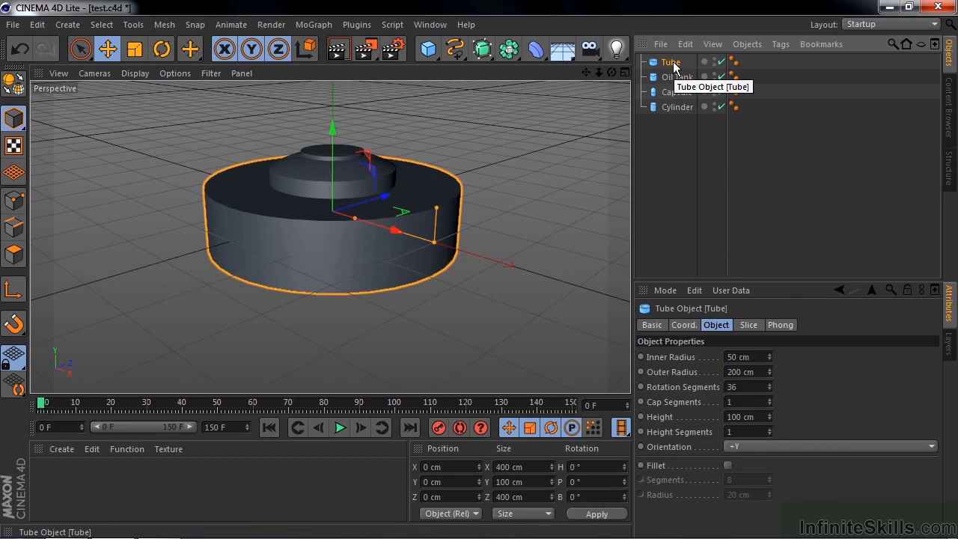
{"action": "left_click_drag", "start_coordinate": [682, 144], "coordinate": [658, 61]}
Delete the four selected objects and add a Figure object
{"action": "key", "text": "Delete"}
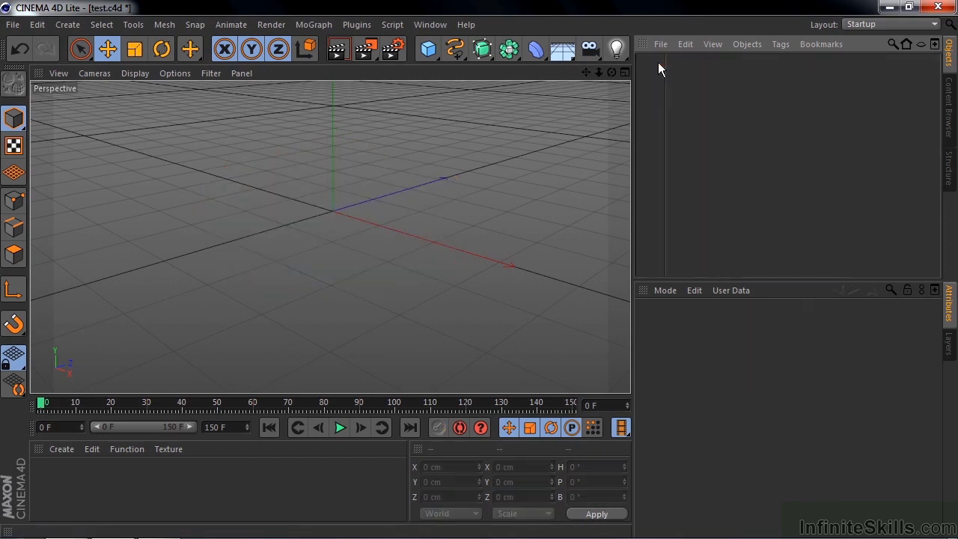
{"action": "left_click", "coordinate": [428, 47]}
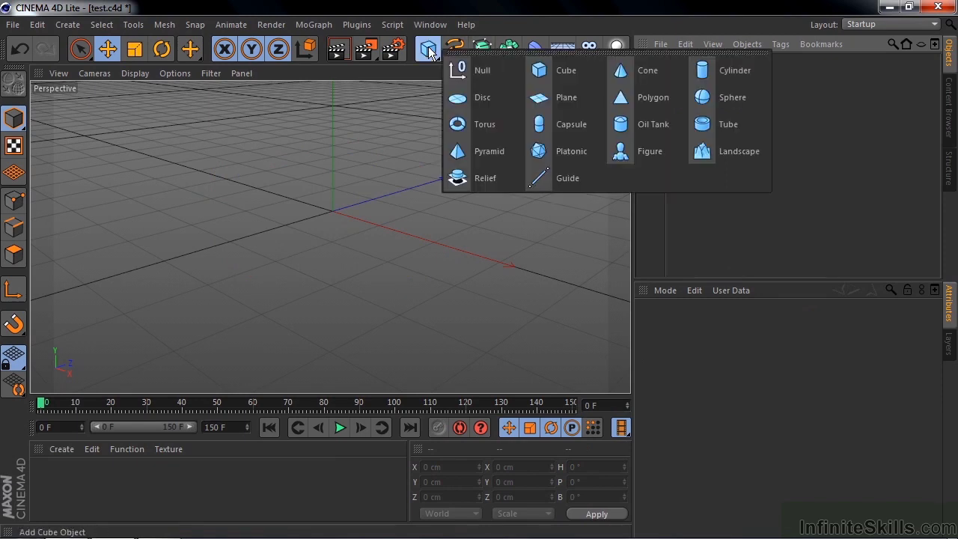
{"action": "left_click", "coordinate": [645, 151]}
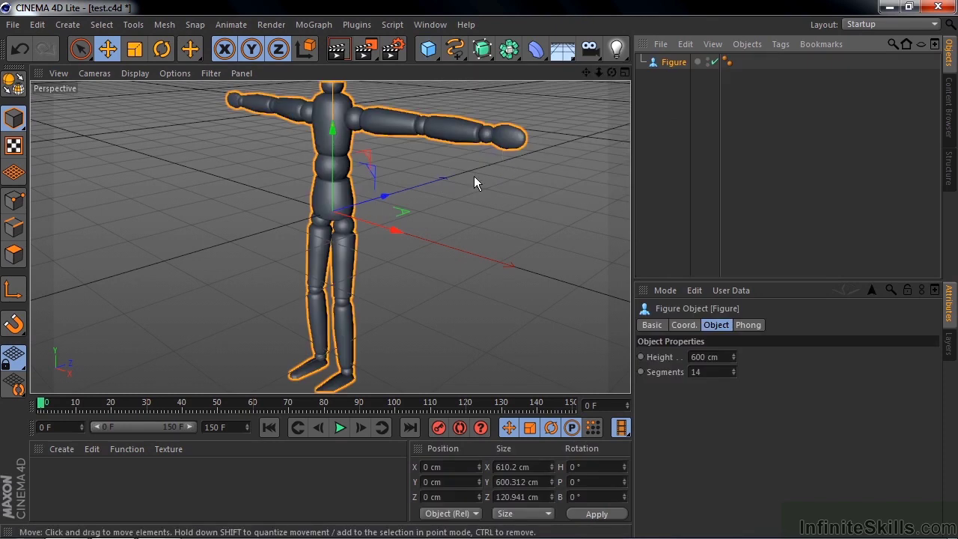
Zoom out and orbit the view to frame the whole 600 cm figure
{"action": "left_click_drag", "start_coordinate": [598, 72], "coordinate": [566, 74]}
{"action": "left_click_drag", "start_coordinate": [330, 236], "coordinate": [330, 236], "text": "alt"}
{"action": "scroll", "coordinate": [330, 236], "scroll_direction": "up", "scroll_amount": 5}
{"action": "scroll", "coordinate": [330, 237], "scroll_direction": "down", "scroll_amount": 8}
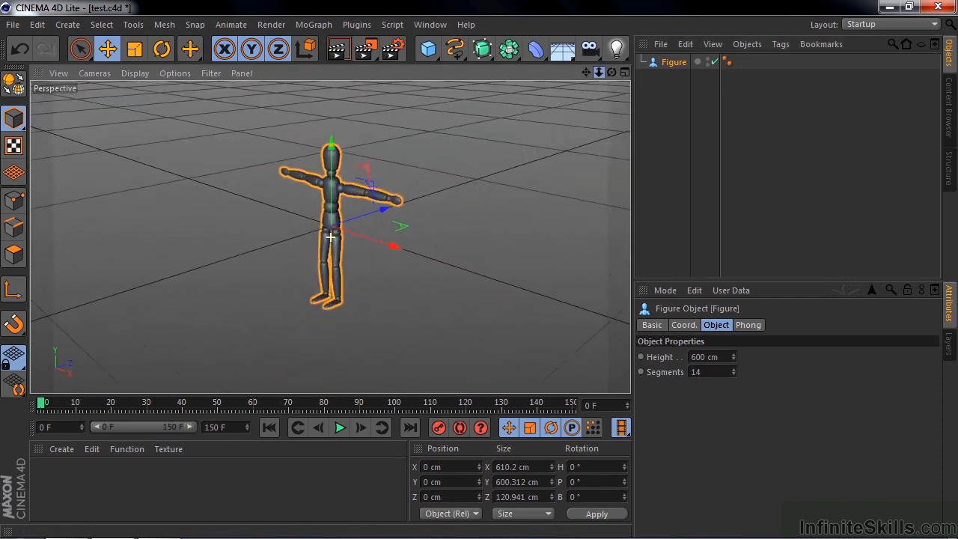
{"action": "scroll", "coordinate": [330, 236], "scroll_direction": "up", "scroll_amount": 3}
{"action": "scroll", "coordinate": [330, 237], "scroll_direction": "up", "scroll_amount": 3}
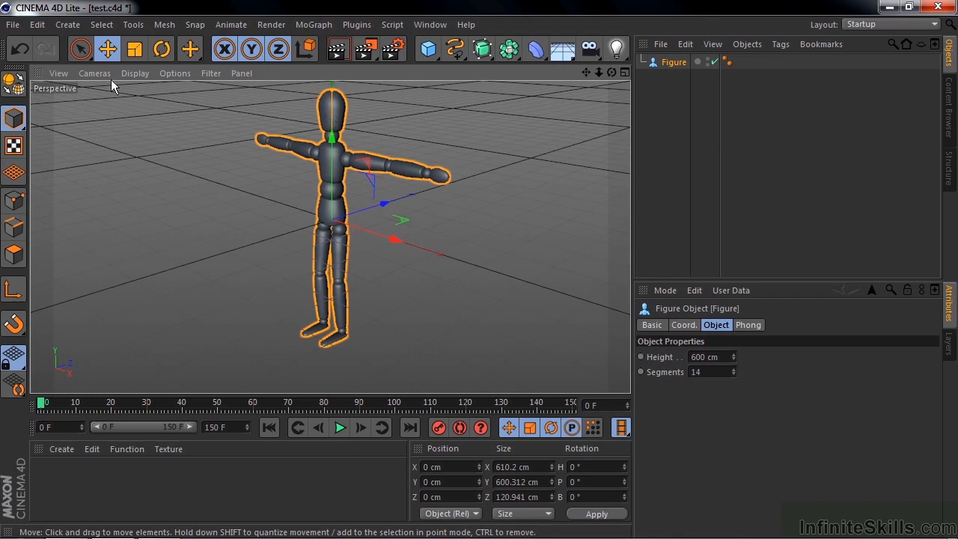
Make the Figure an editable polygon object, redoing the conversion after an undo
{"action": "left_click", "coordinate": [15, 89]}
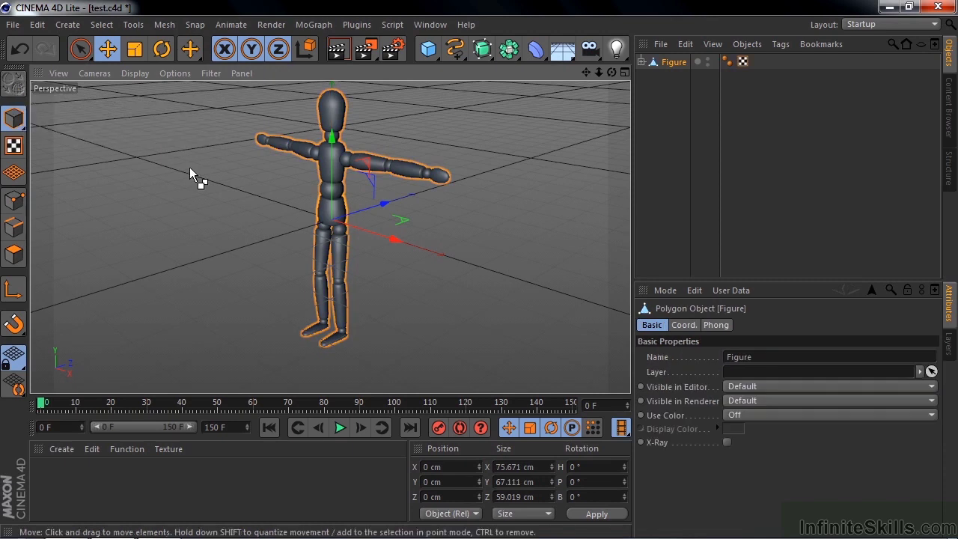
{"action": "key", "text": "ctrl+z"}
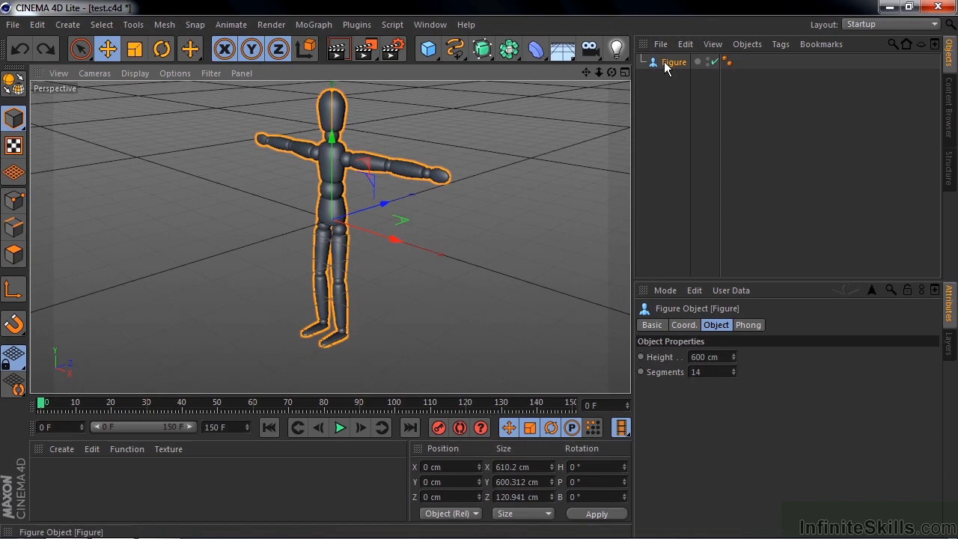
{"action": "left_click", "coordinate": [14, 84]}
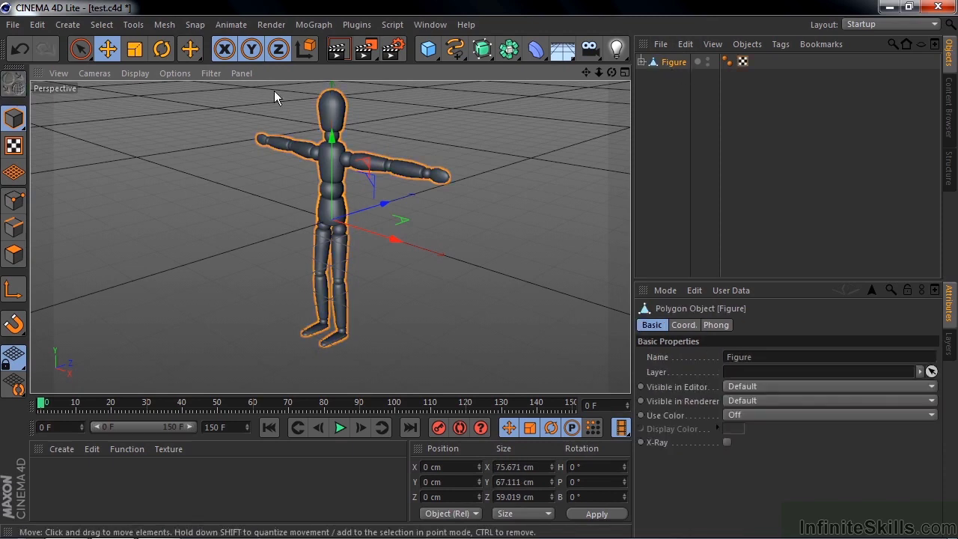
Expand Figure, Left Thigh, Right Thigh and Upper Body to show shins, arms, head and joints
{"action": "left_click", "coordinate": [642, 62]}
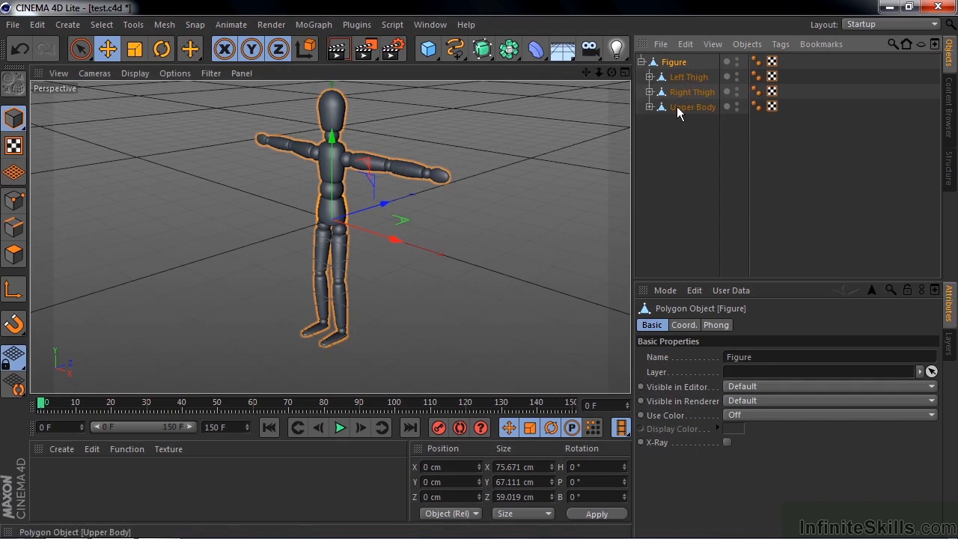
{"action": "left_click", "coordinate": [650, 77]}
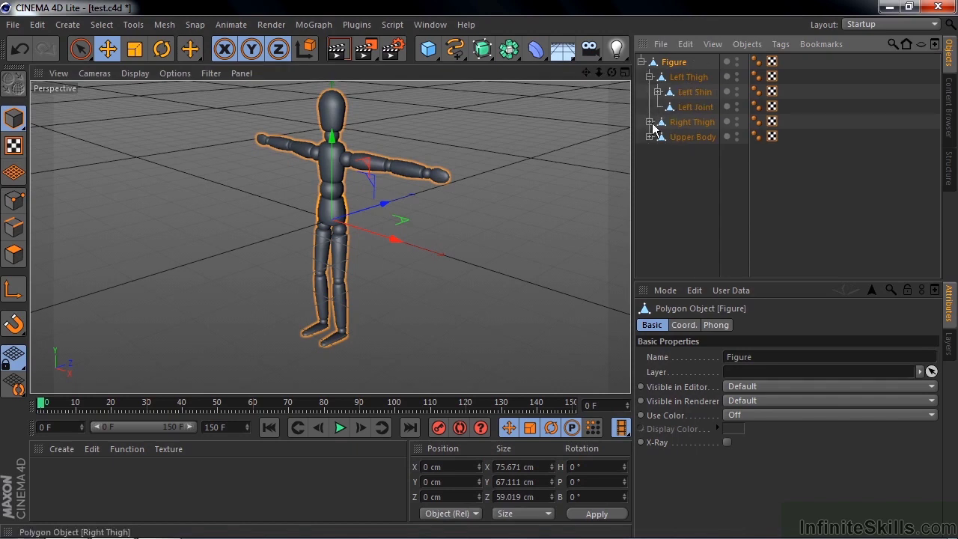
{"action": "left_click", "coordinate": [650, 122]}
{"action": "left_click", "coordinate": [650, 167]}
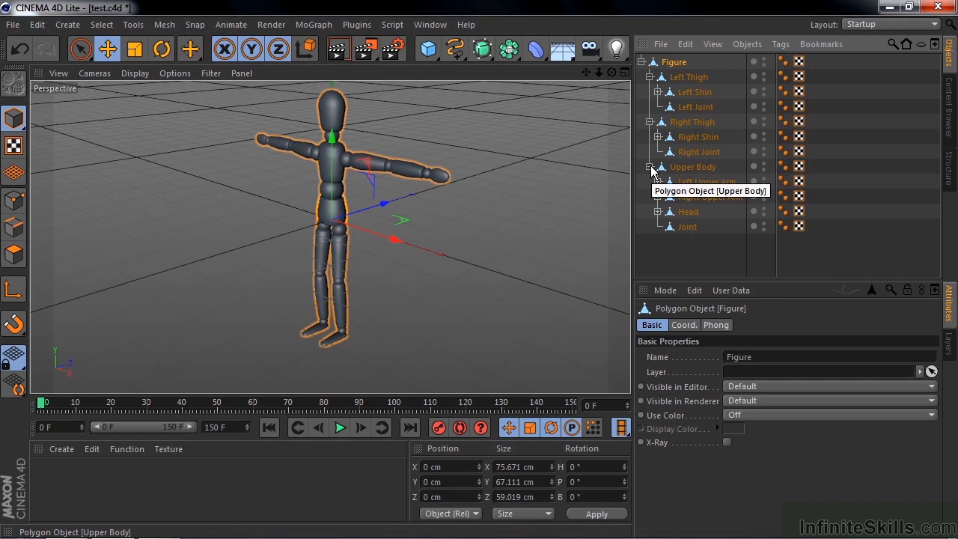
Rotate the Left Thigh, then bend the Left Shin about 39° at the knee
{"action": "left_click", "coordinate": [690, 79]}
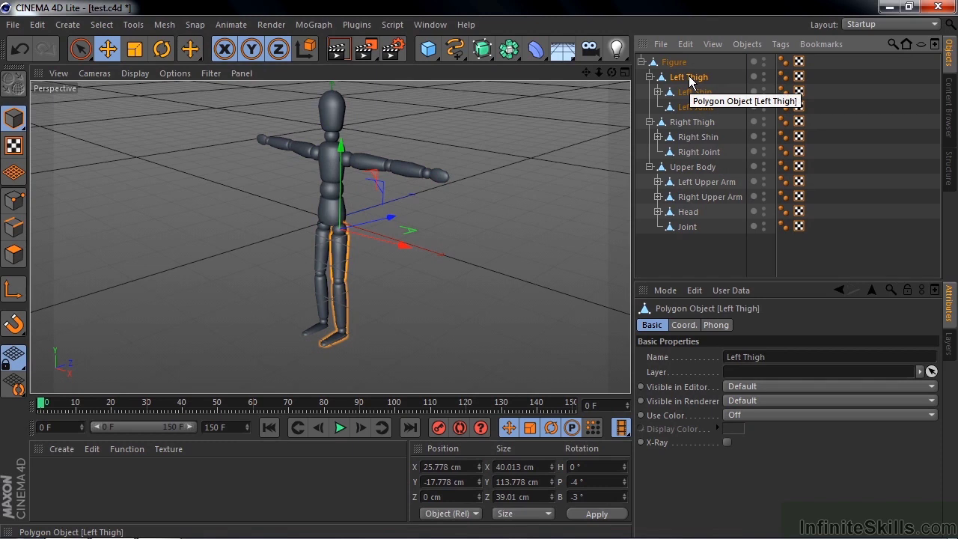
{"action": "left_click", "coordinate": [161, 49]}
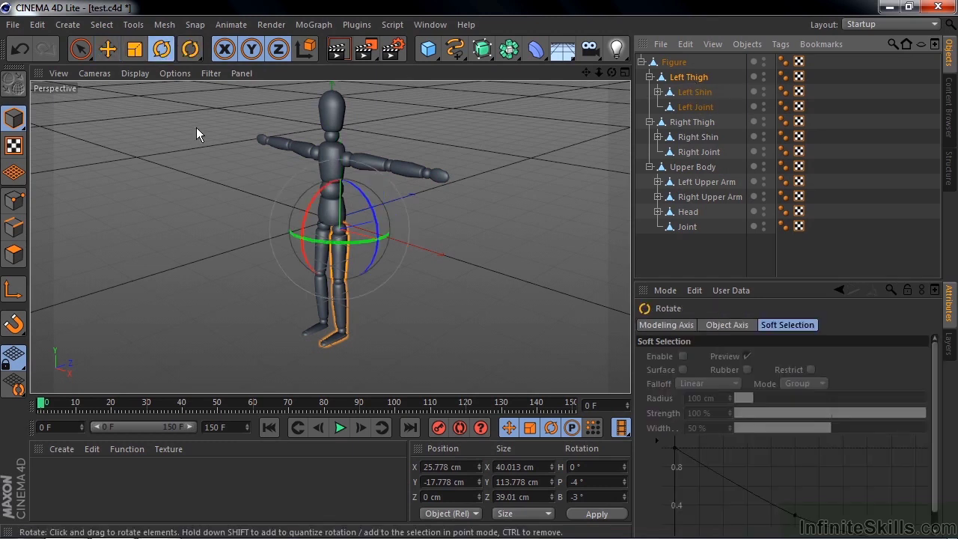
{"action": "left_click_drag", "start_coordinate": [311, 201], "coordinate": [333, 181]}
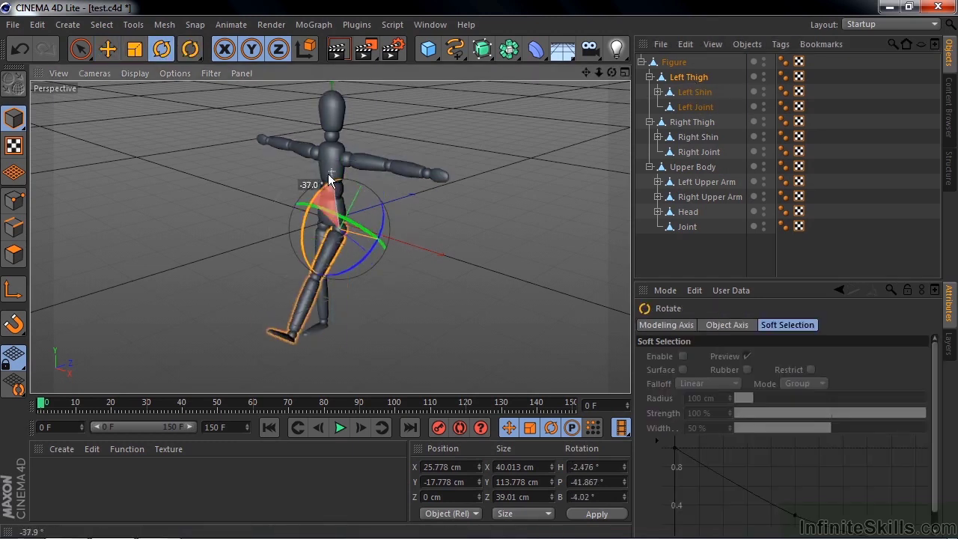
{"action": "left_click_drag", "start_coordinate": [324, 185], "coordinate": [321, 187]}
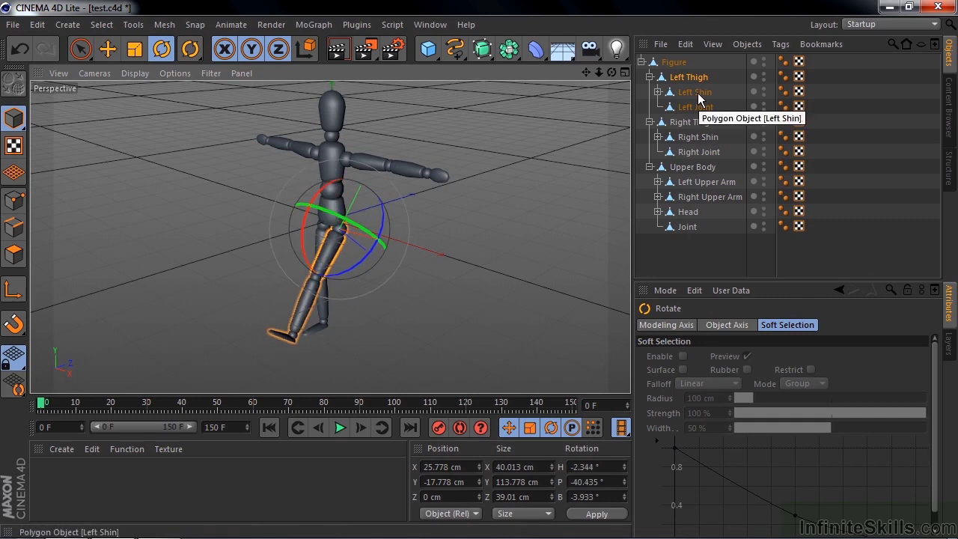
{"action": "left_click", "coordinate": [694, 92]}
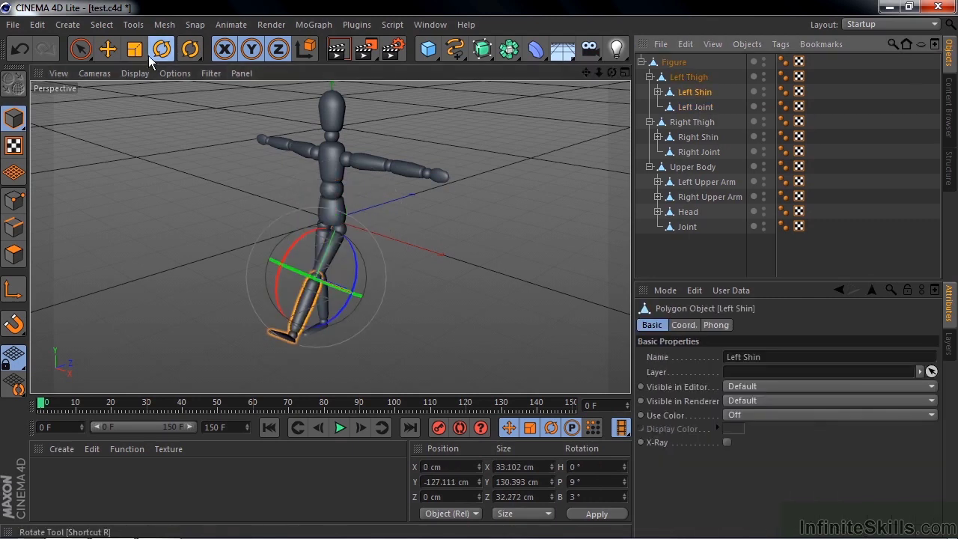
{"action": "left_click_drag", "start_coordinate": [277, 256], "coordinate": [285, 290]}
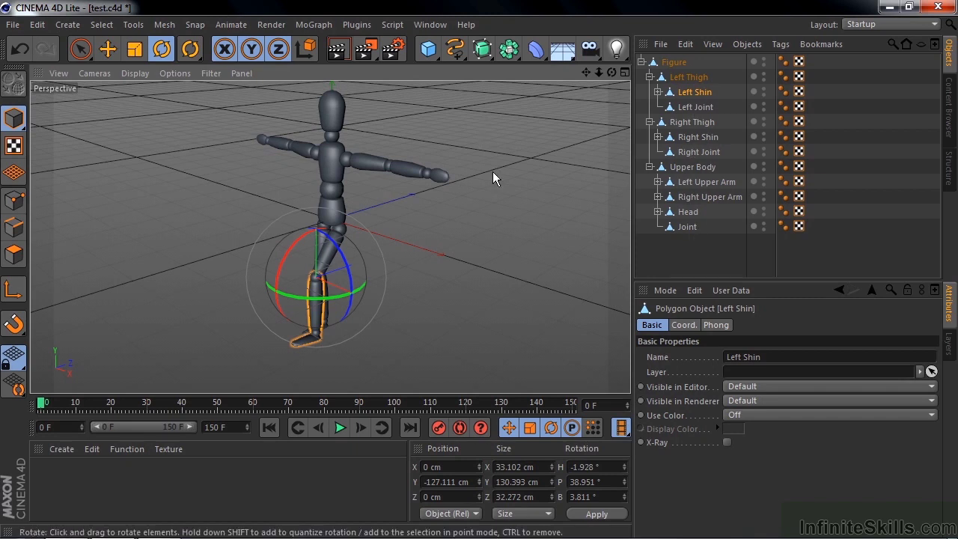
Switch the viewport to Quick Shading (Lines) to show the Figure's polygon wireframe
{"action": "left_click", "coordinate": [135, 73]}
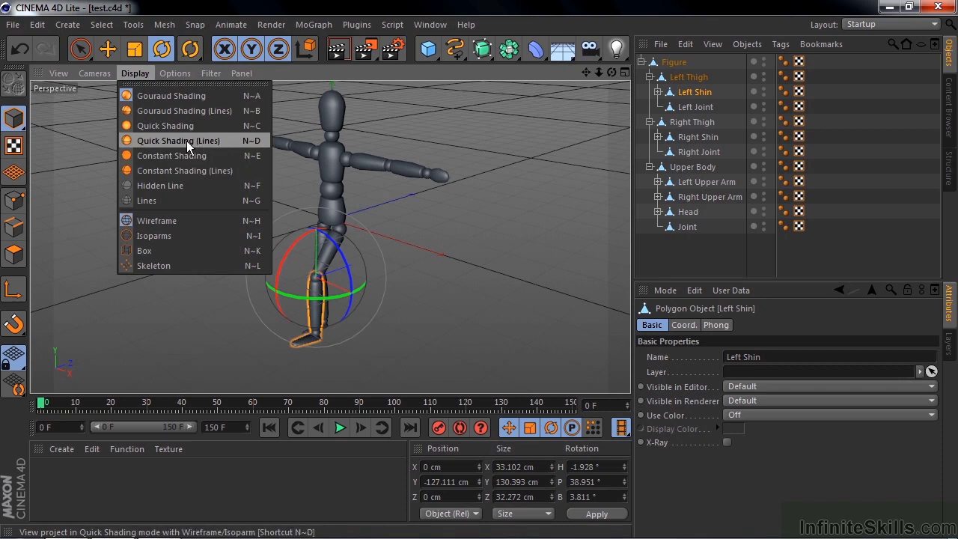
{"action": "left_click", "coordinate": [138, 112]}
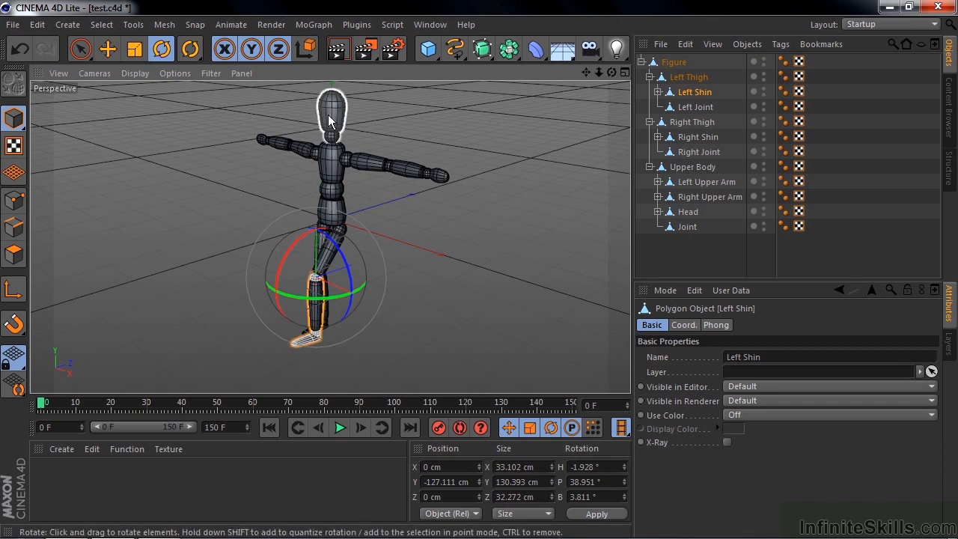
Delete the Figure, add a Landscape and scale it to about 979 × 163 × 1598 cm
{"action": "left_click", "coordinate": [672, 64]}
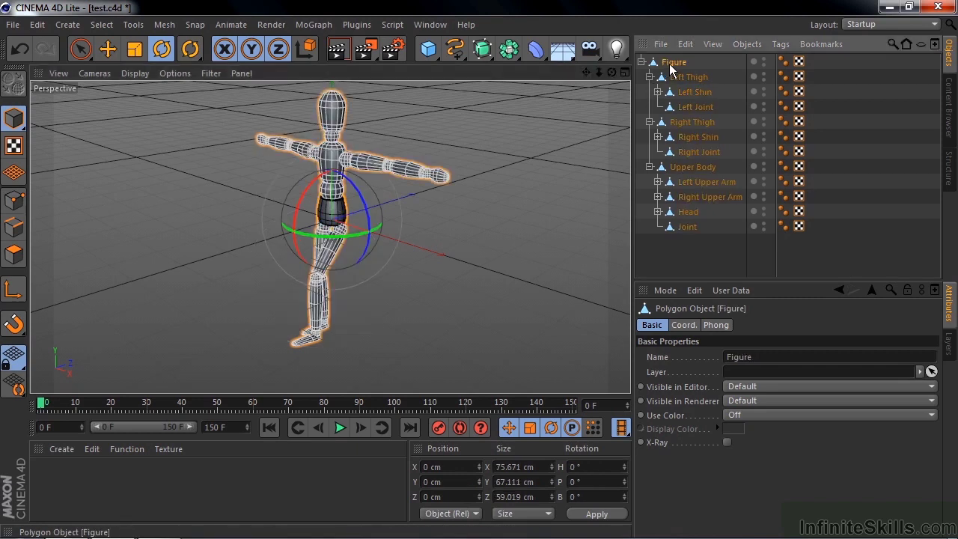
{"action": "key", "text": "Delete"}
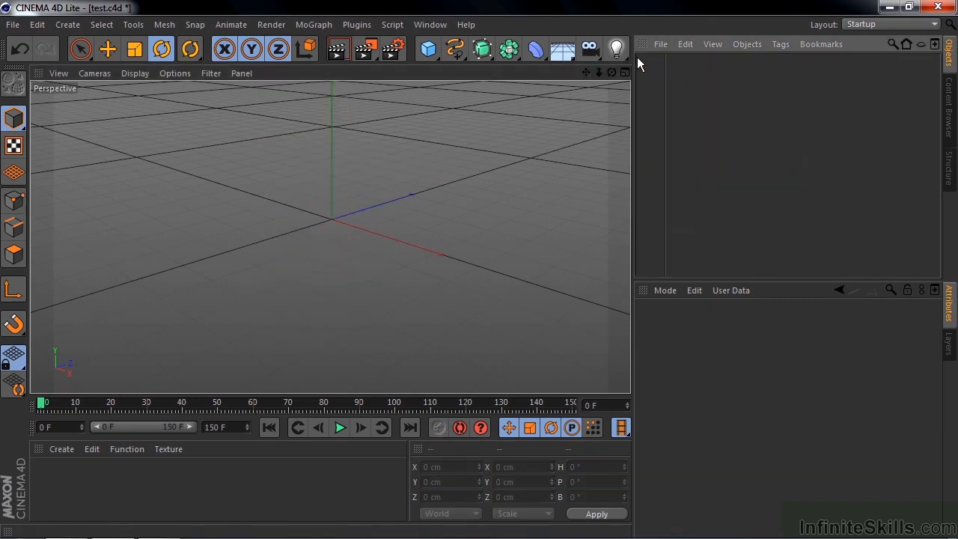
{"action": "left_click", "coordinate": [431, 50]}
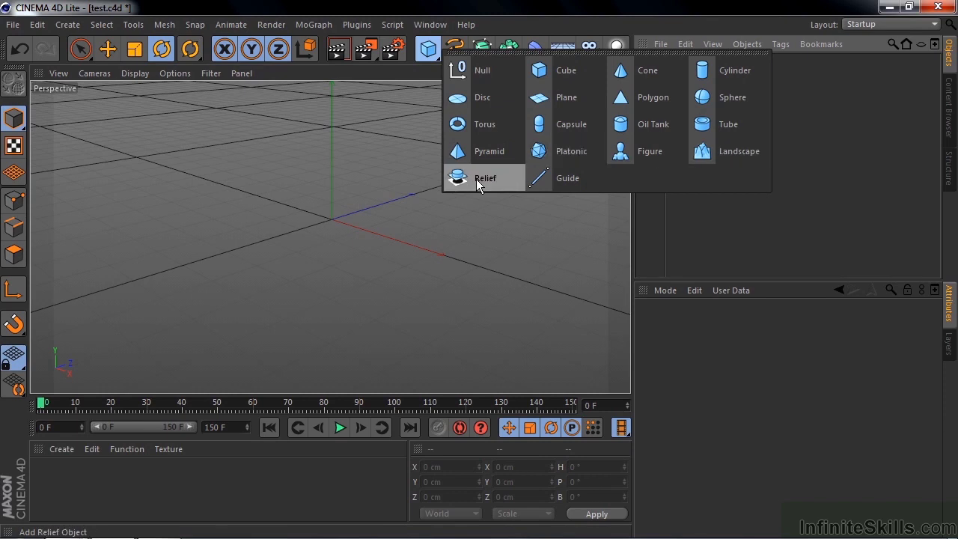
{"action": "left_click", "coordinate": [708, 153]}
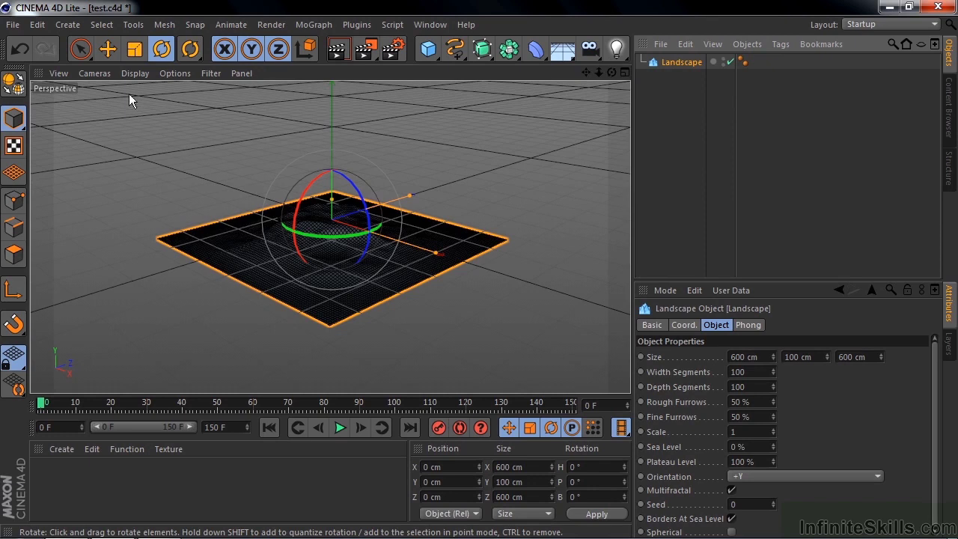
{"action": "left_click", "coordinate": [134, 50]}
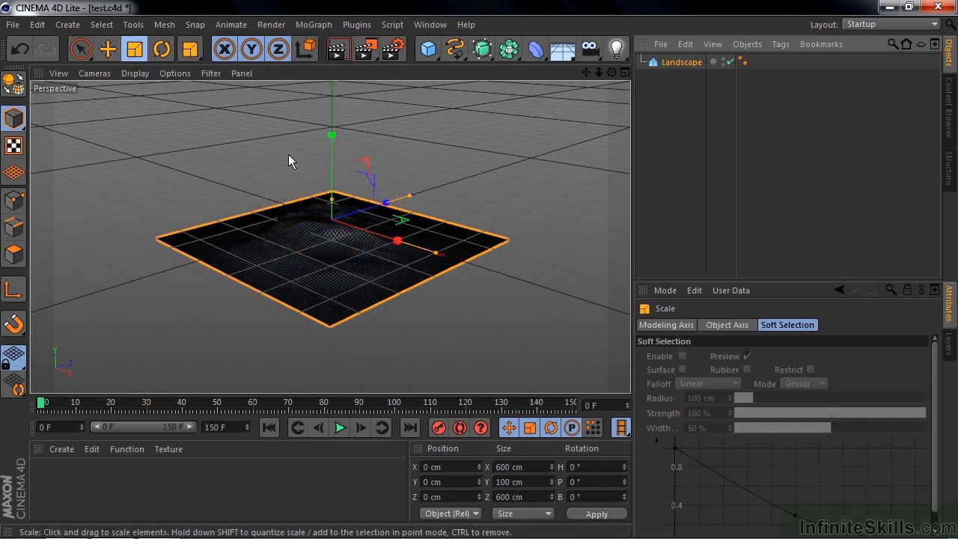
{"action": "left_click_drag", "start_coordinate": [408, 192], "coordinate": [384, 174]}
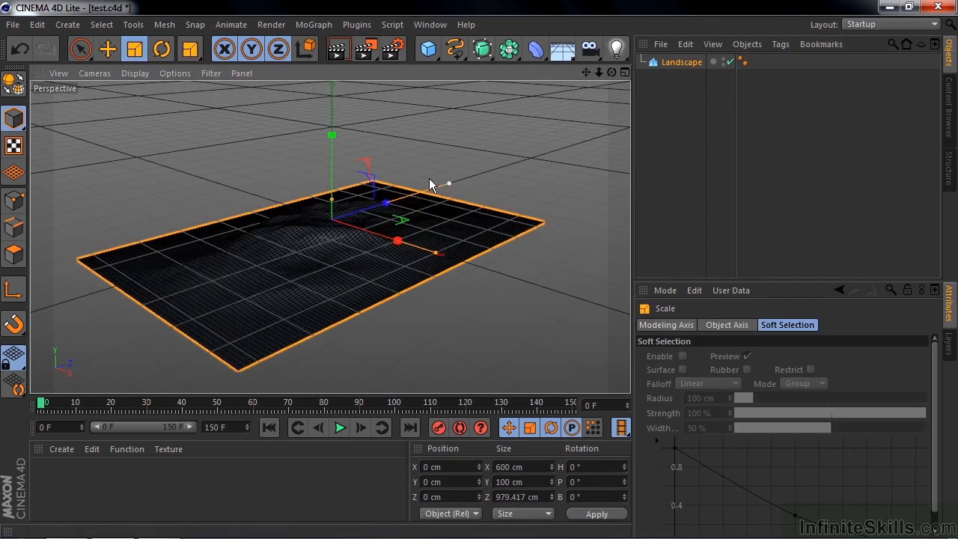
{"action": "left_click_drag", "start_coordinate": [400, 238], "coordinate": [444, 269]}
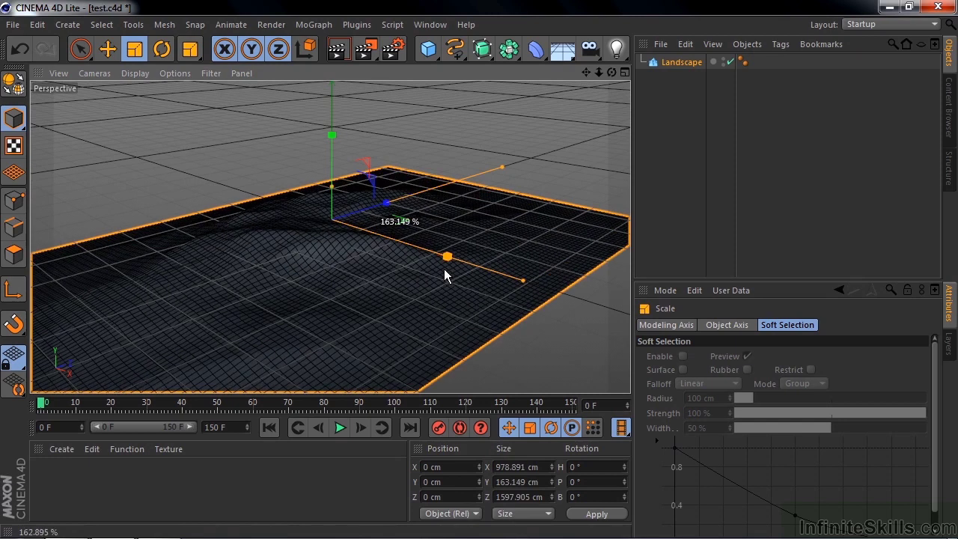
{"action": "left_click", "coordinate": [475, 327]}
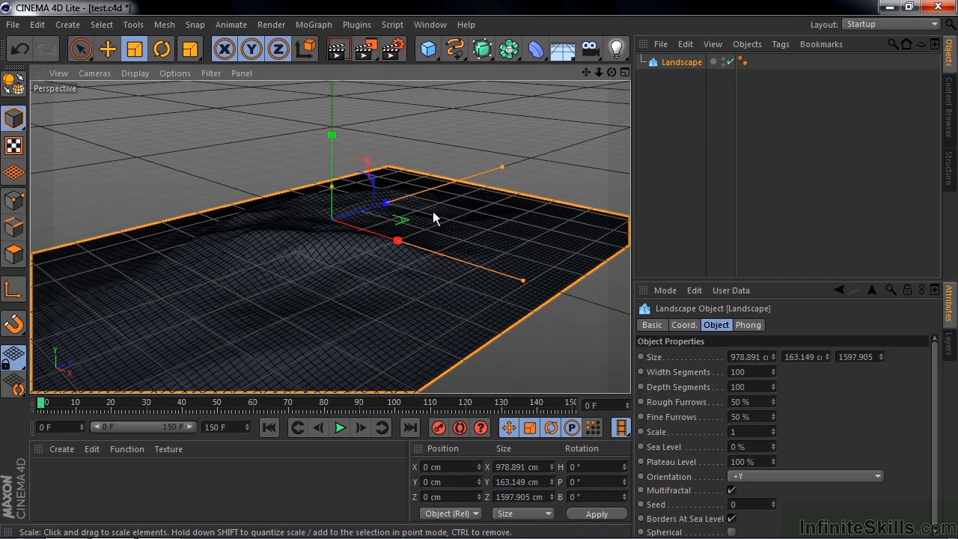
Delete the Landscape and add a 600 × 600 cm Relief object
{"action": "key", "text": "Delete"}
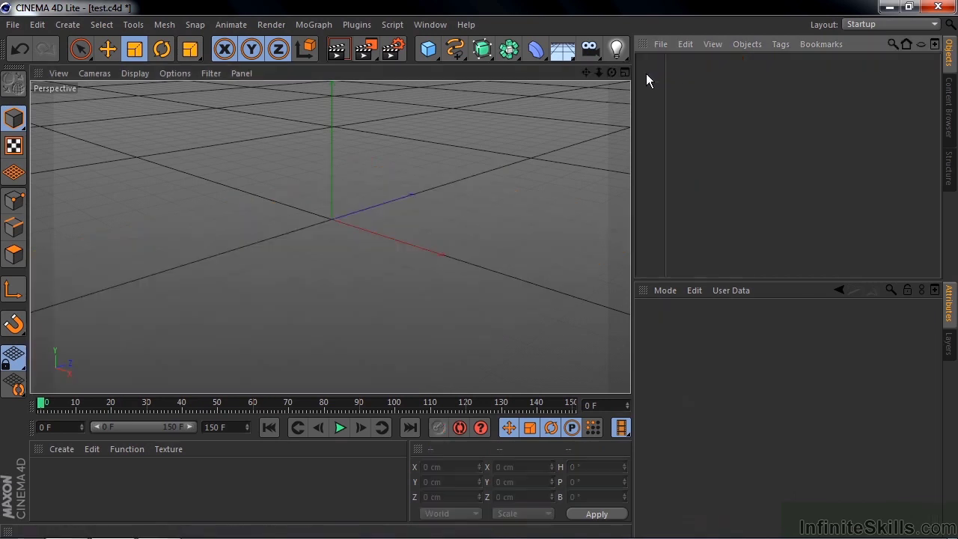
{"action": "left_click", "coordinate": [435, 52]}
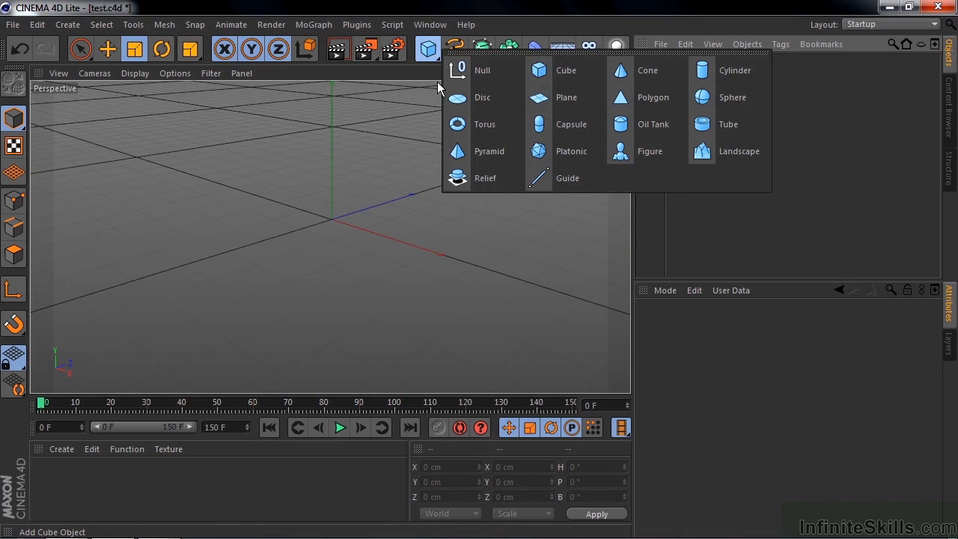
{"action": "left_click", "coordinate": [465, 179]}
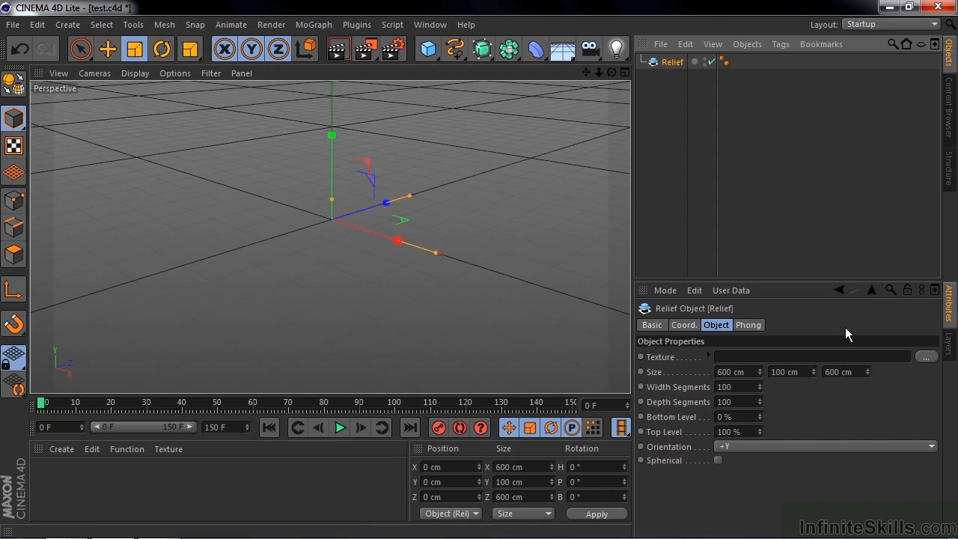
Load abstract-waves.jpg as the Relief's Texture image
{"action": "left_click", "coordinate": [928, 358]}
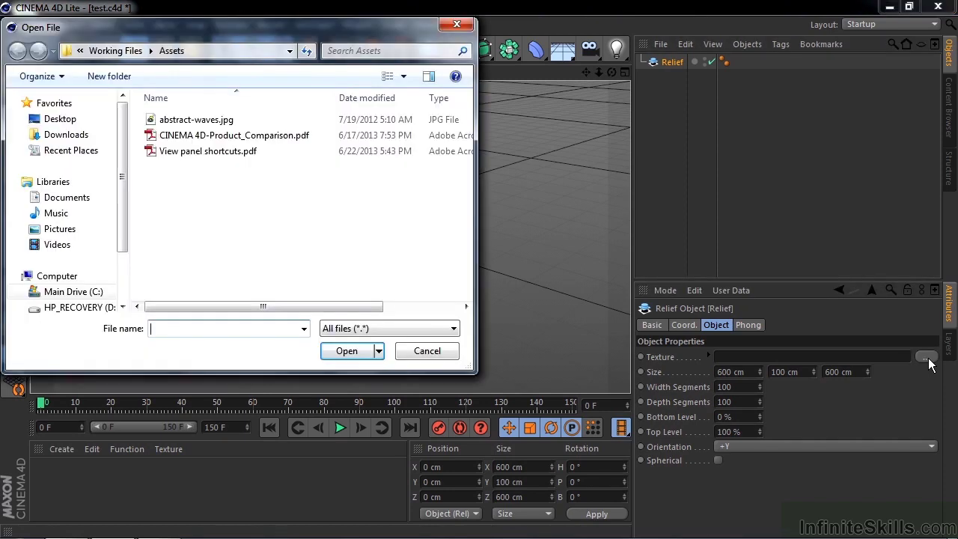
{"action": "left_click", "coordinate": [428, 76]}
{"action": "left_click", "coordinate": [196, 120]}
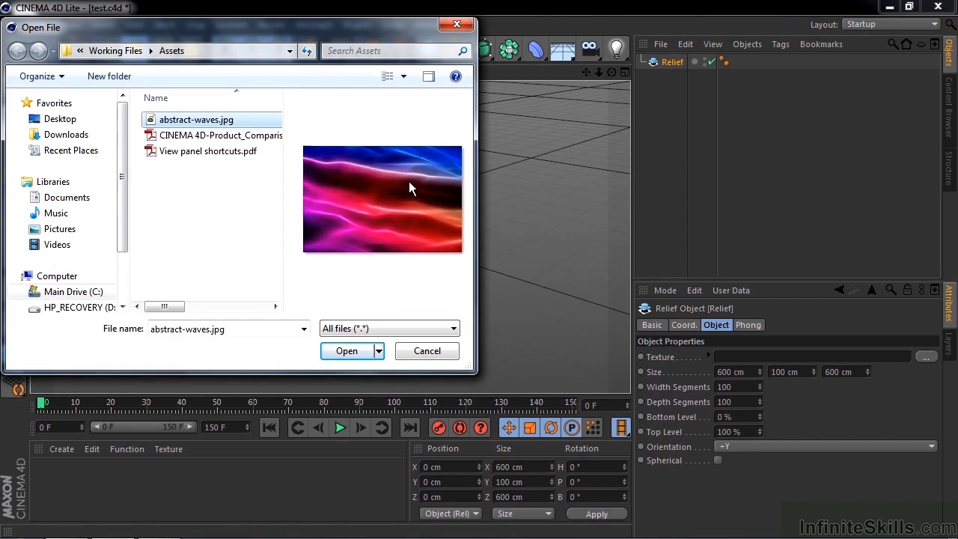
{"action": "left_click", "coordinate": [428, 75]}
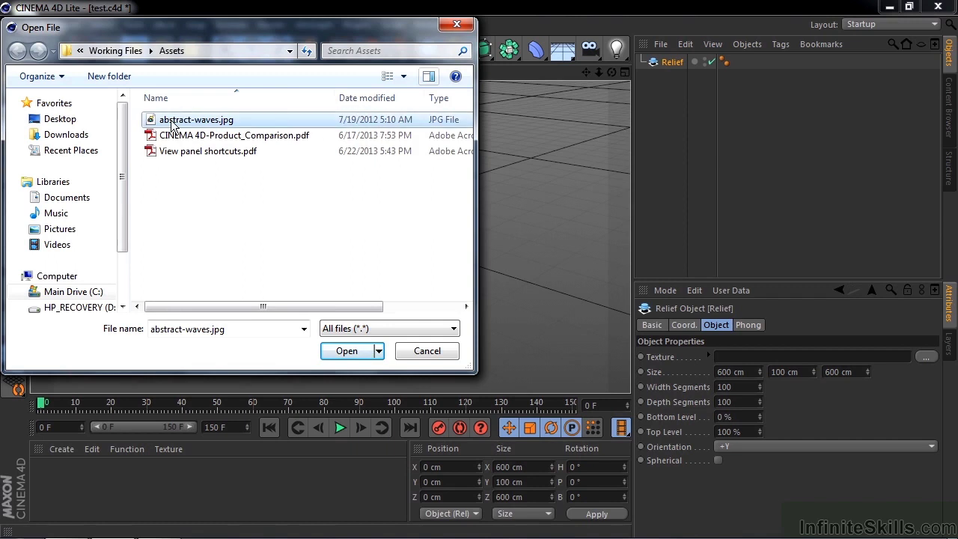
{"action": "left_click", "coordinate": [347, 351]}
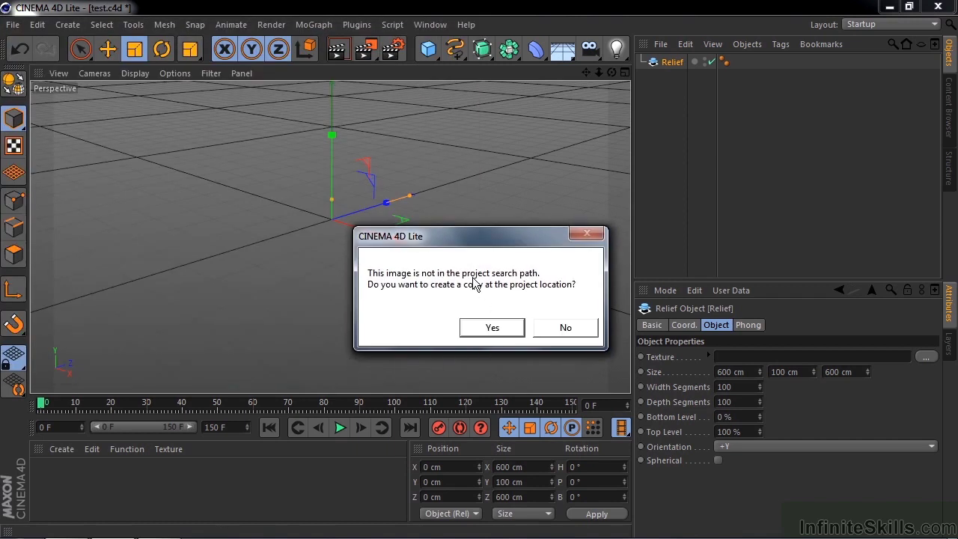
Decline copying the image, enlarge the Relief to 1155 × 192.5 × 1155 cm, and restore Gouraud Shading
{"action": "left_click", "coordinate": [568, 328]}
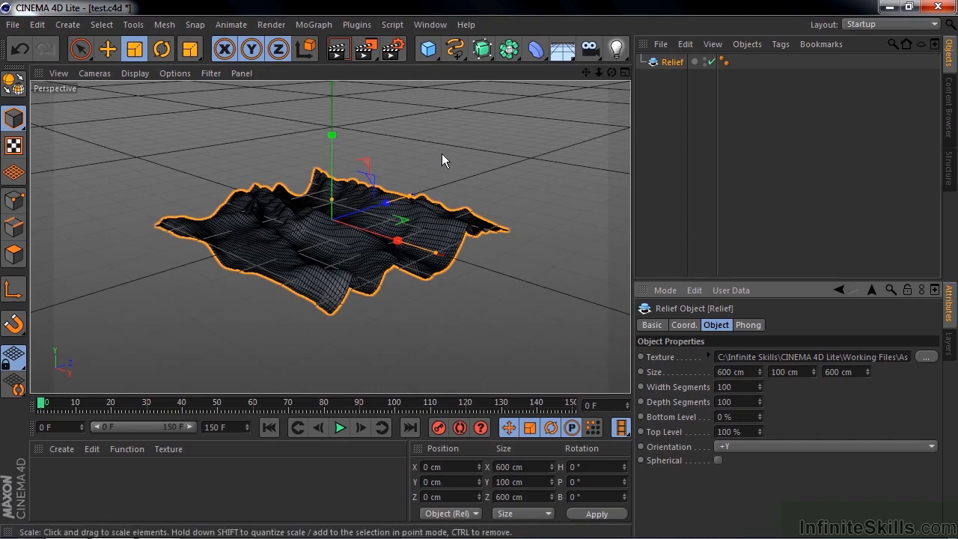
{"action": "mouse_move", "coordinate": [441, 150]}
{"action": "left_mouse_down"}
{"action": "mouse_move", "coordinate": [487, 151]}
{"action": "mouse_move", "coordinate": [437, 149]}
{"action": "left_mouse_up"}
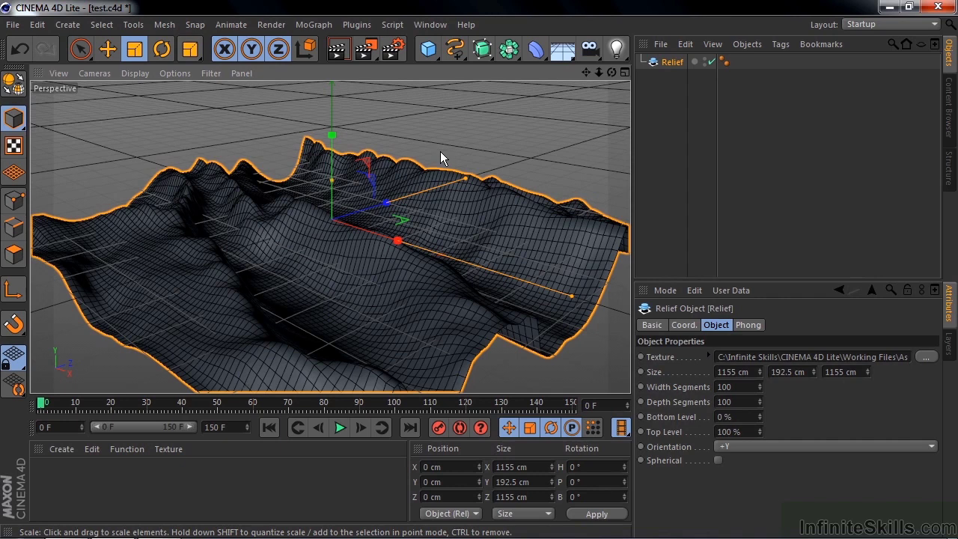
{"action": "left_click", "coordinate": [128, 74]}
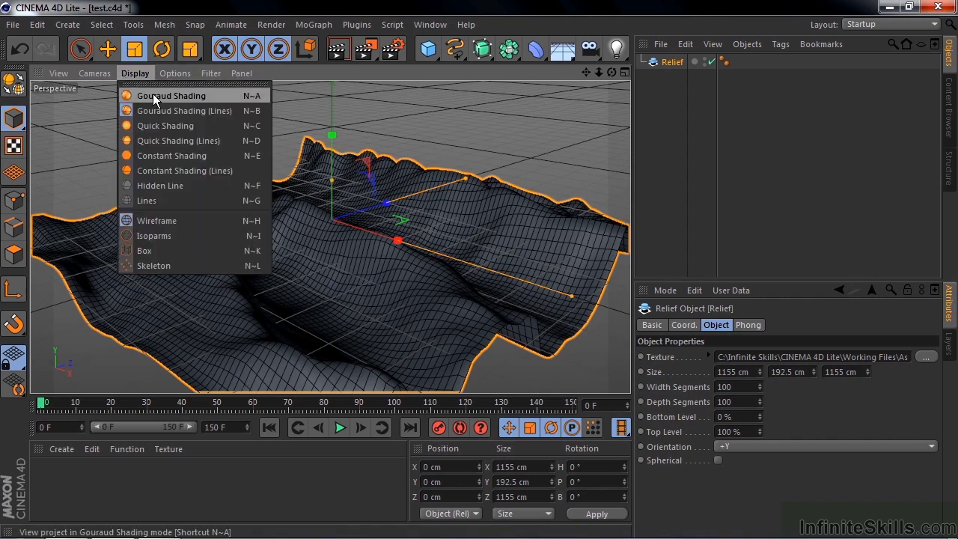
{"action": "left_click", "coordinate": [153, 96]}
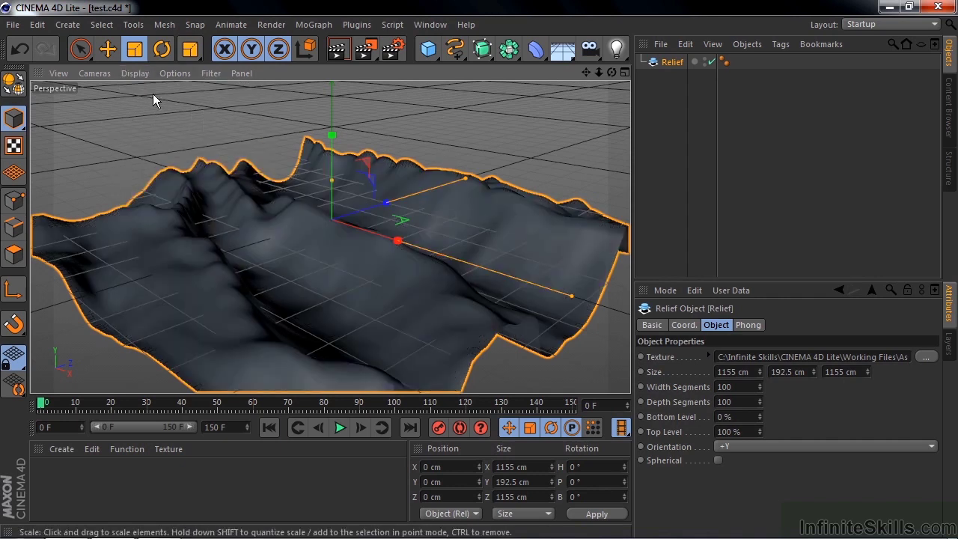
Delete the Relief and add an infinite-line Guide object
{"action": "left_click", "coordinate": [669, 63]}
{"action": "key", "text": "Delete"}
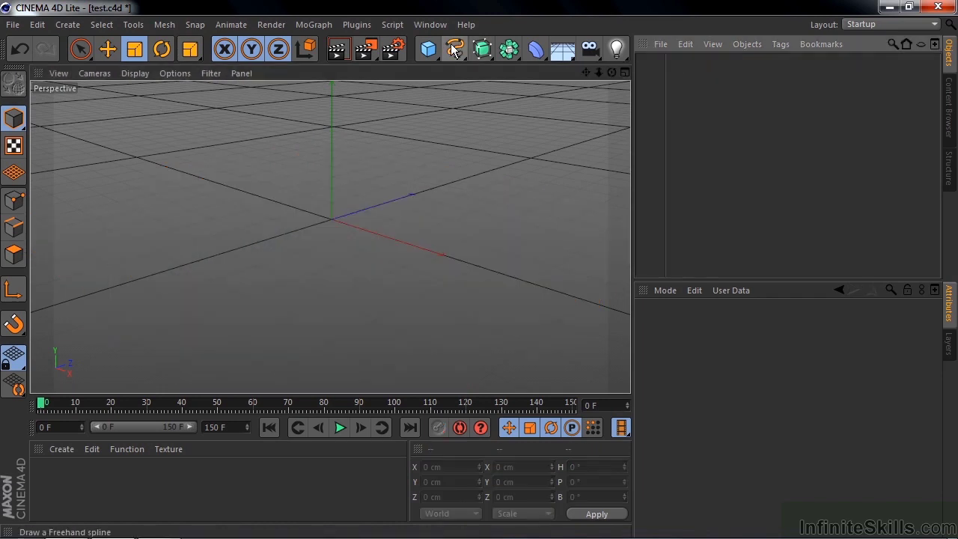
{"action": "left_click", "coordinate": [430, 50]}
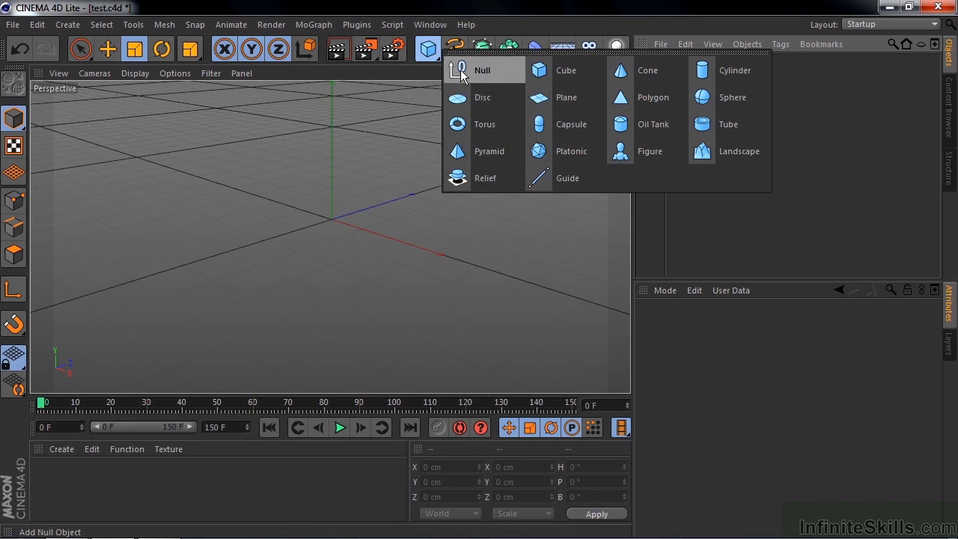
{"action": "left_click", "coordinate": [541, 179]}
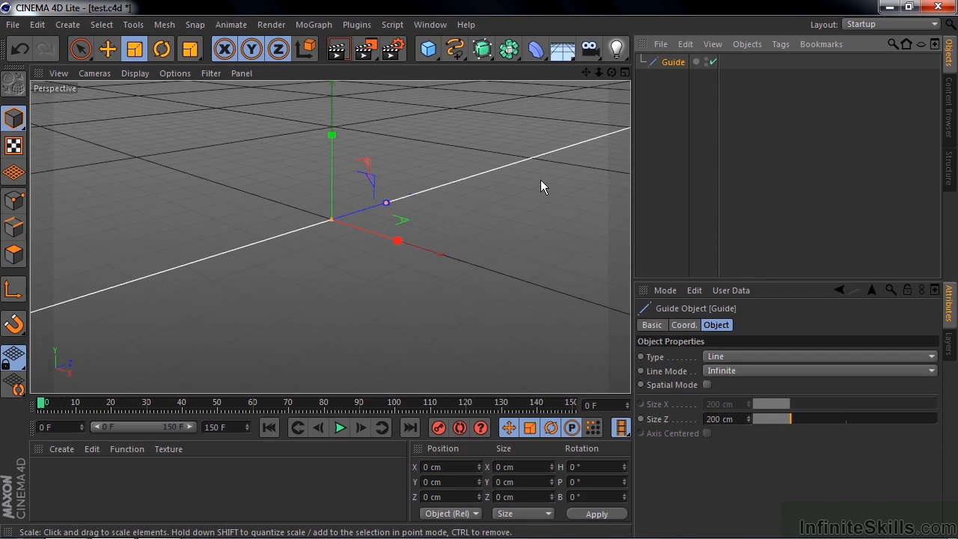
Move the Guide off the origin and tilt it to roughly H 14°, P 18°, B -23°
{"action": "left_click", "coordinate": [108, 49]}
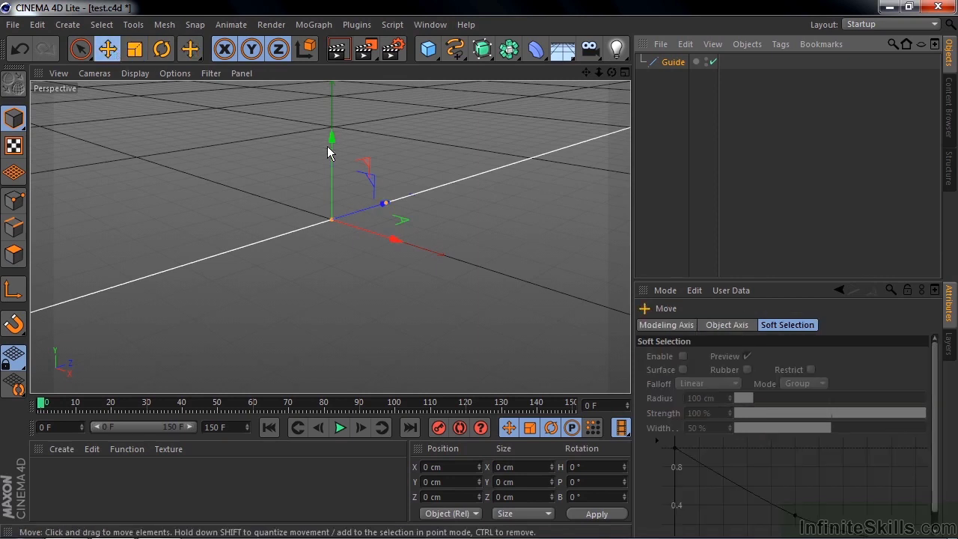
{"action": "left_click_drag", "start_coordinate": [408, 191], "coordinate": [441, 207]}
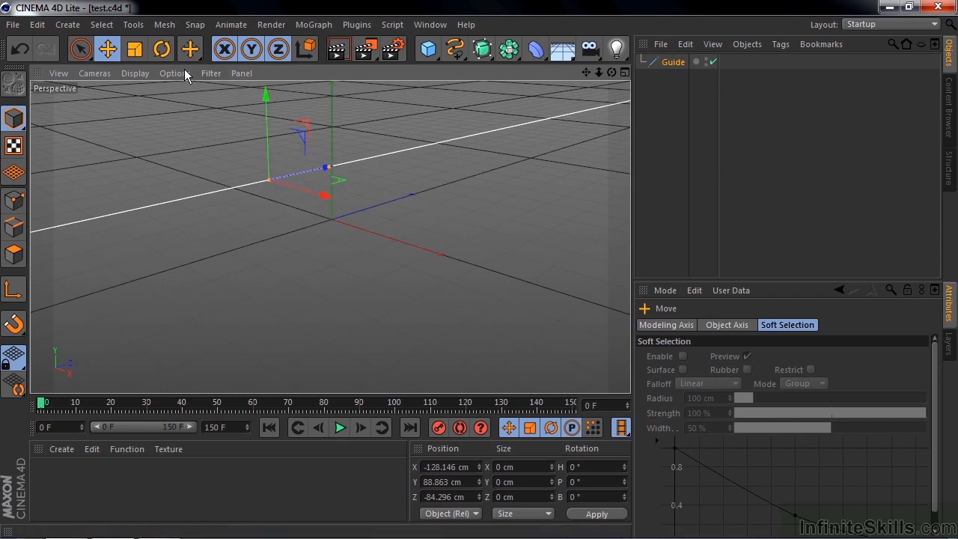
{"action": "left_click", "coordinate": [162, 49]}
{"action": "left_click_drag", "start_coordinate": [112, 176], "coordinate": [151, 239]}
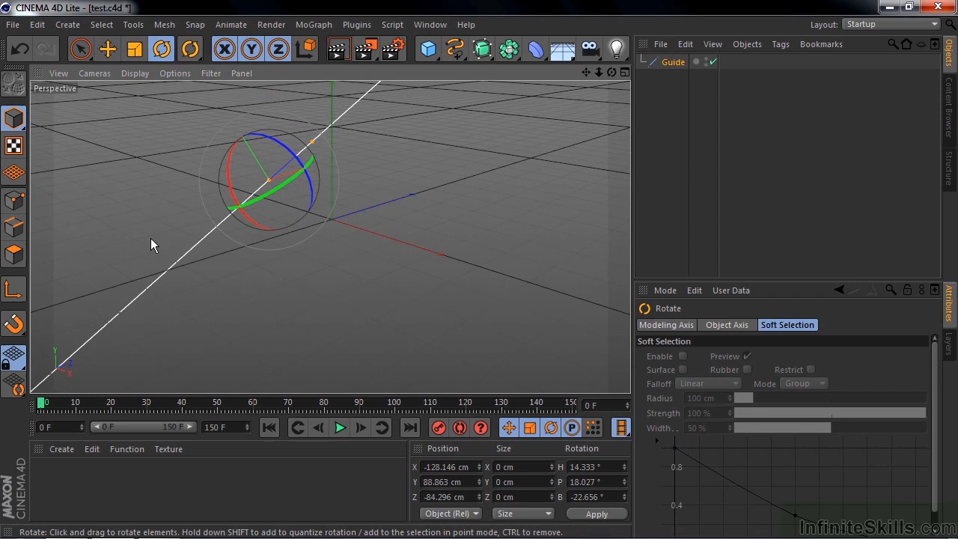
Add a 200 cm Cube and move it around the scene
{"action": "left_click", "coordinate": [428, 49]}
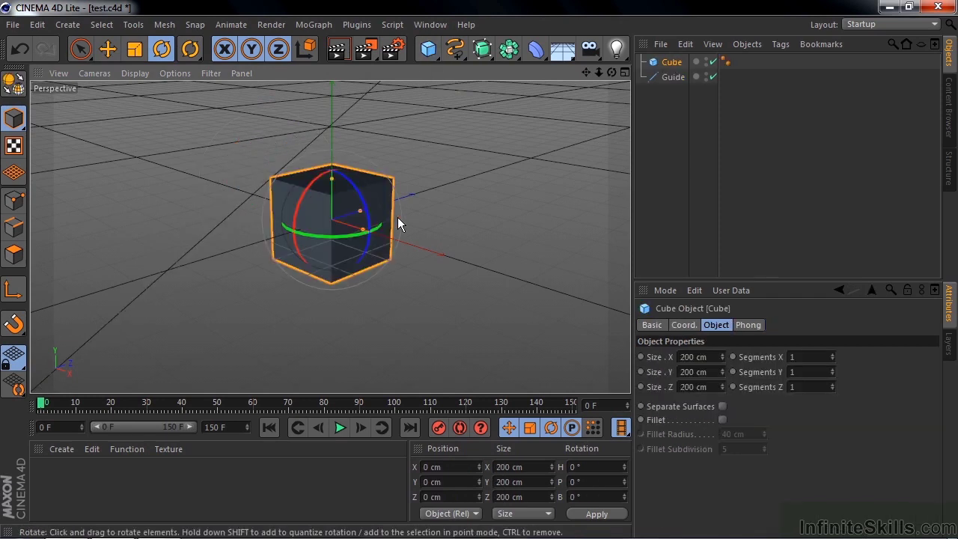
{"action": "left_click", "coordinate": [109, 49]}
{"action": "left_click_drag", "start_coordinate": [464, 189], "coordinate": [491, 172]}
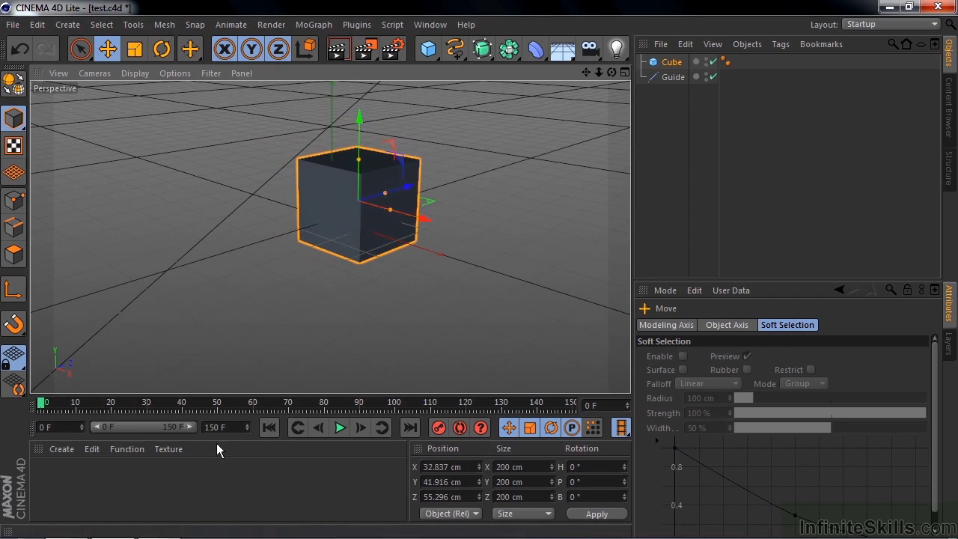
Enable snapping with Guide Snap and snap the Cube onto the guide near X 119.6, Z 114.2 cm
{"action": "left_click", "coordinate": [13, 326]}
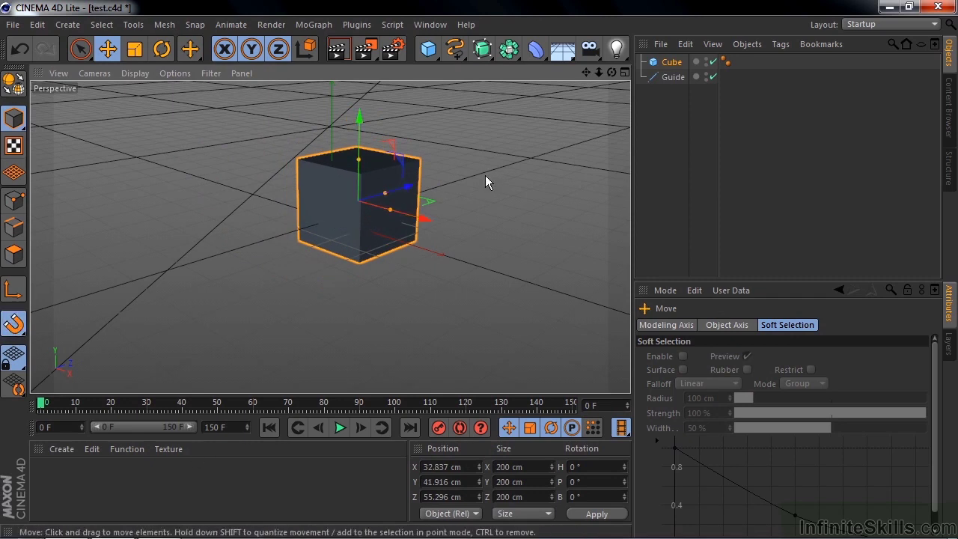
{"action": "left_click_drag", "start_coordinate": [492, 176], "coordinate": [385, 182]}
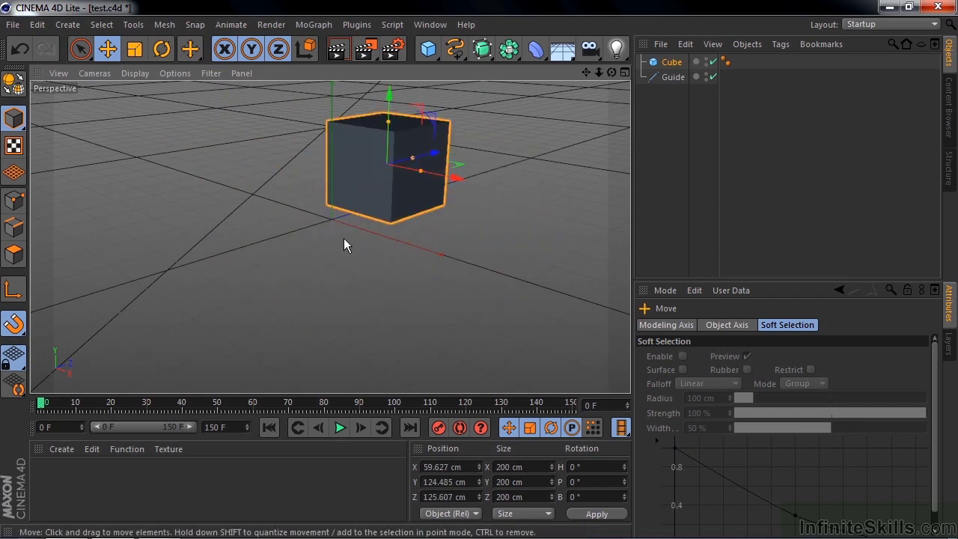
{"action": "left_click", "coordinate": [15, 327]}
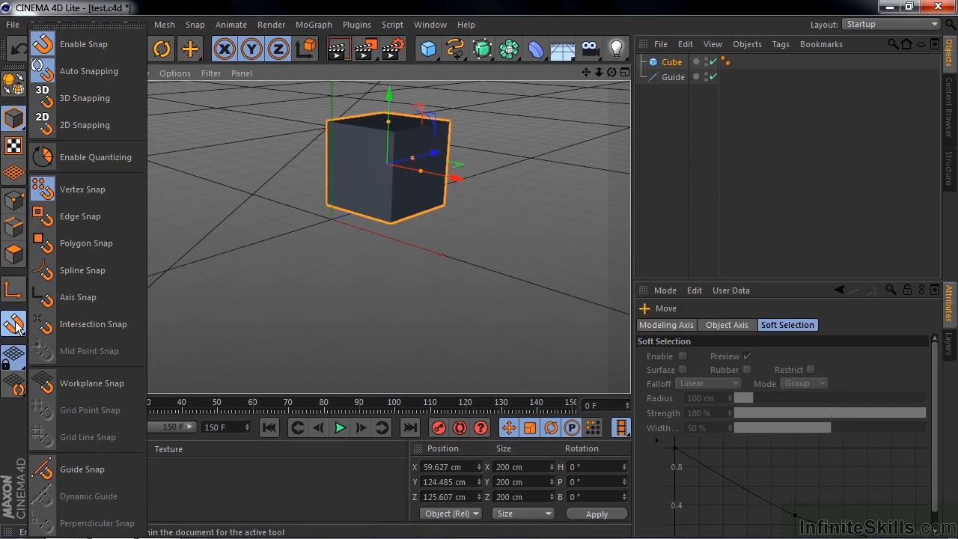
{"action": "left_click", "coordinate": [80, 470]}
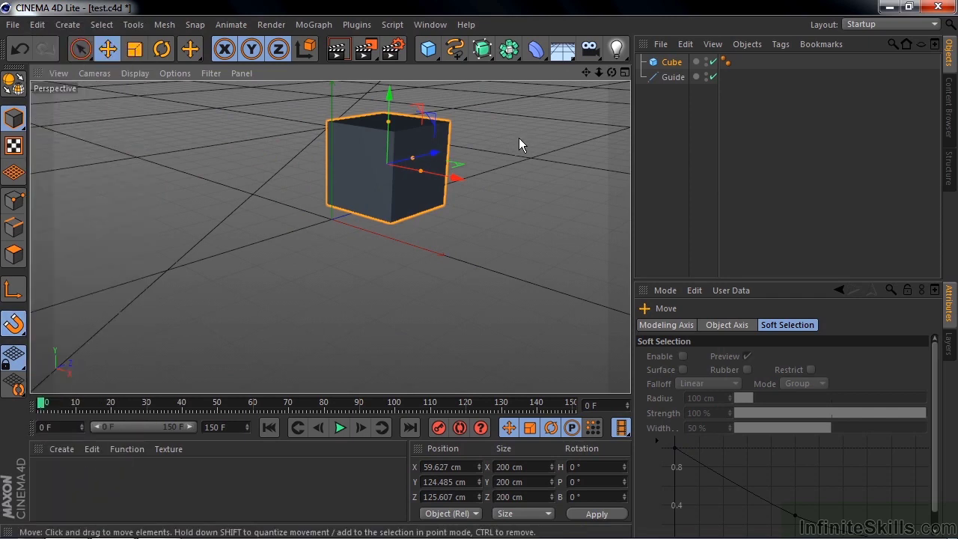
{"action": "left_click_drag", "start_coordinate": [520, 141], "coordinate": [401, 226]}
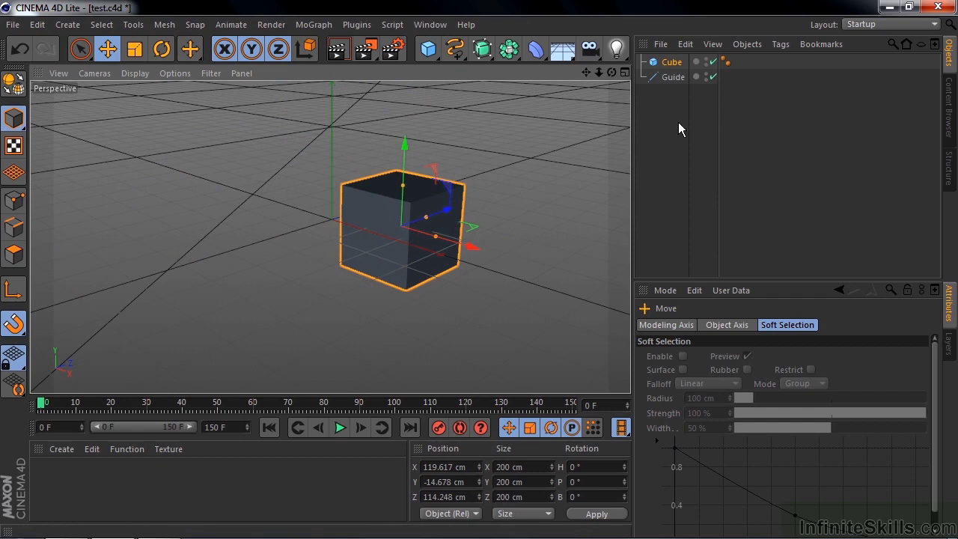
Delete the Cube and Guide, add a Null and two Cubes, and shift Cube.1 to X 394.959 cm
{"action": "left_click_drag", "start_coordinate": [678, 122], "coordinate": [666, 58]}
{"action": "key", "text": "Delete"}
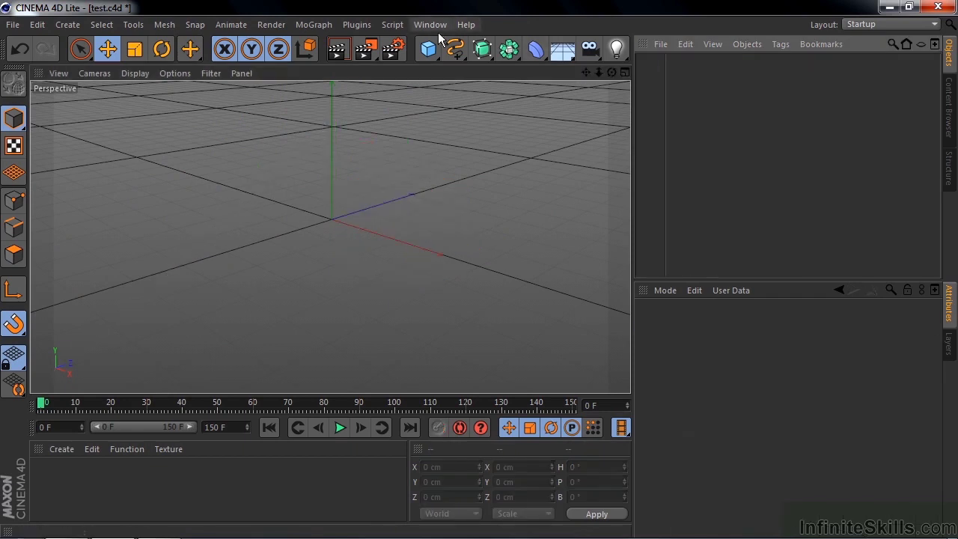
{"action": "left_click", "coordinate": [427, 51]}
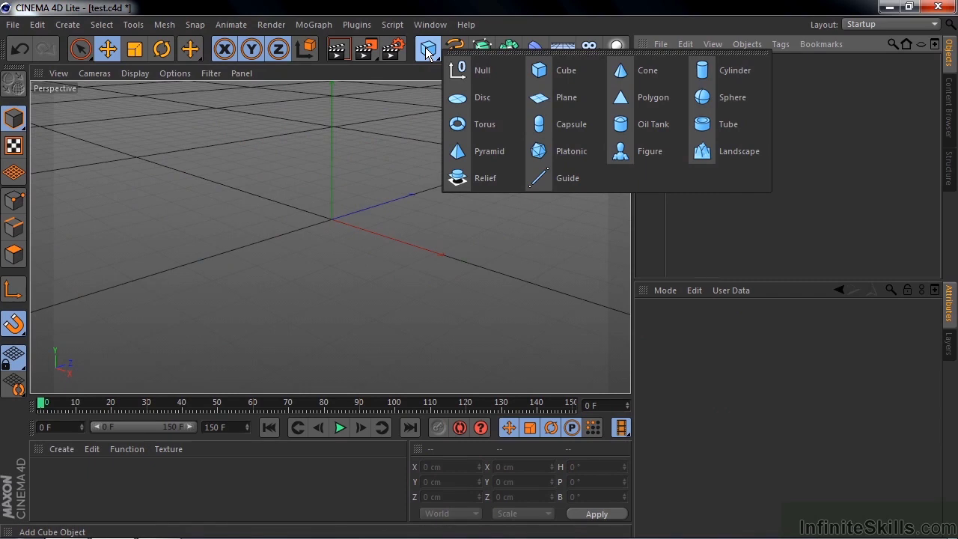
{"action": "left_click", "coordinate": [457, 71]}
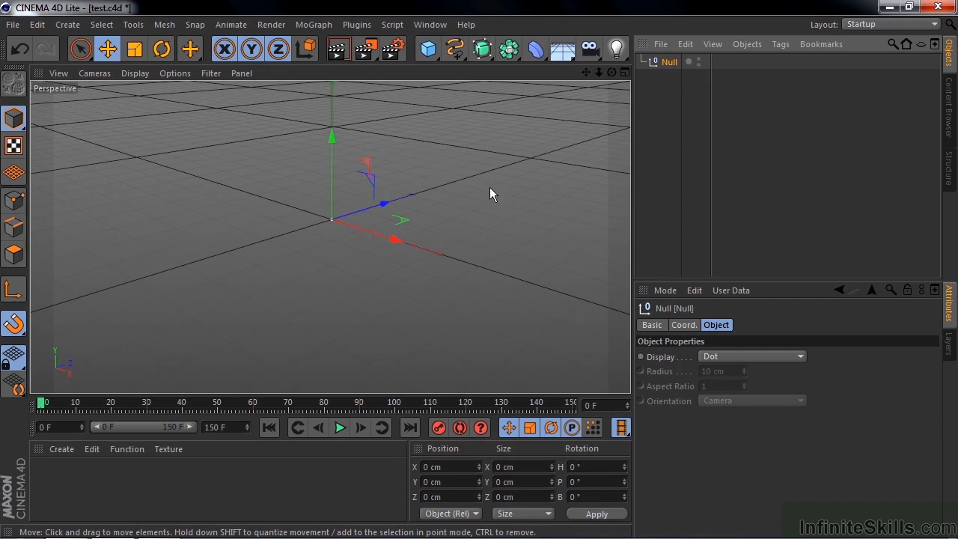
{"action": "left_click", "coordinate": [429, 50]}
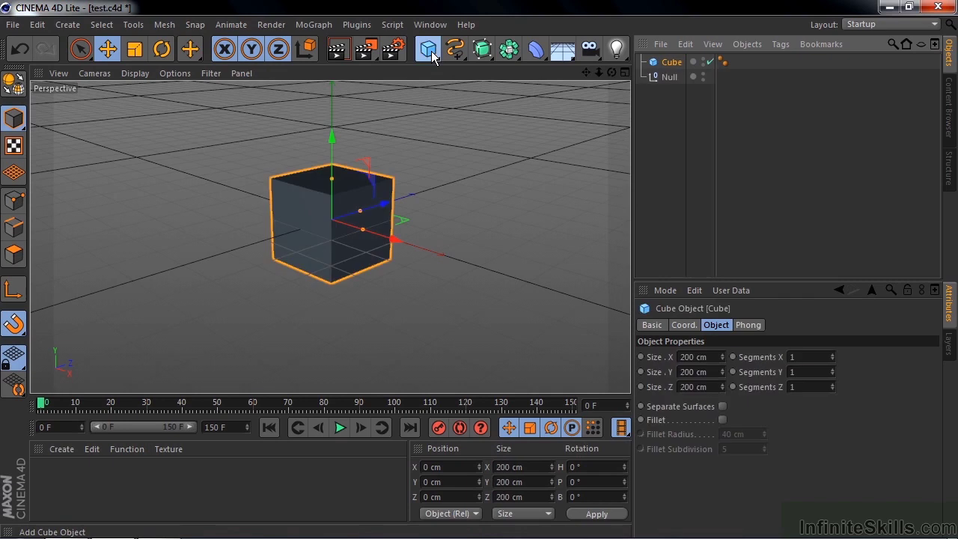
{"action": "left_click", "coordinate": [429, 50]}
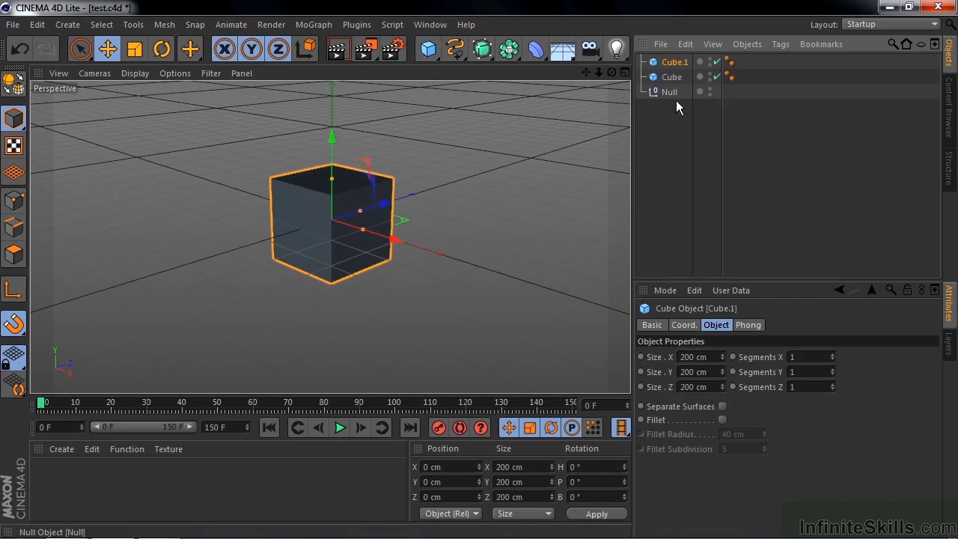
{"action": "left_click_drag", "start_coordinate": [398, 242], "coordinate": [556, 287]}
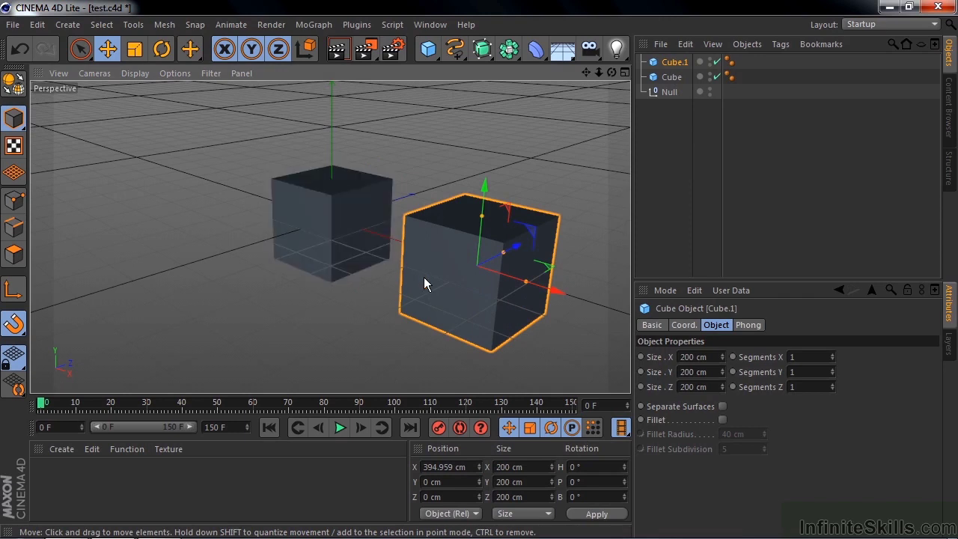
Parent Cube and Cube.1 under the Null and move the group
{"action": "left_click", "coordinate": [671, 78], "text": "ctrl"}
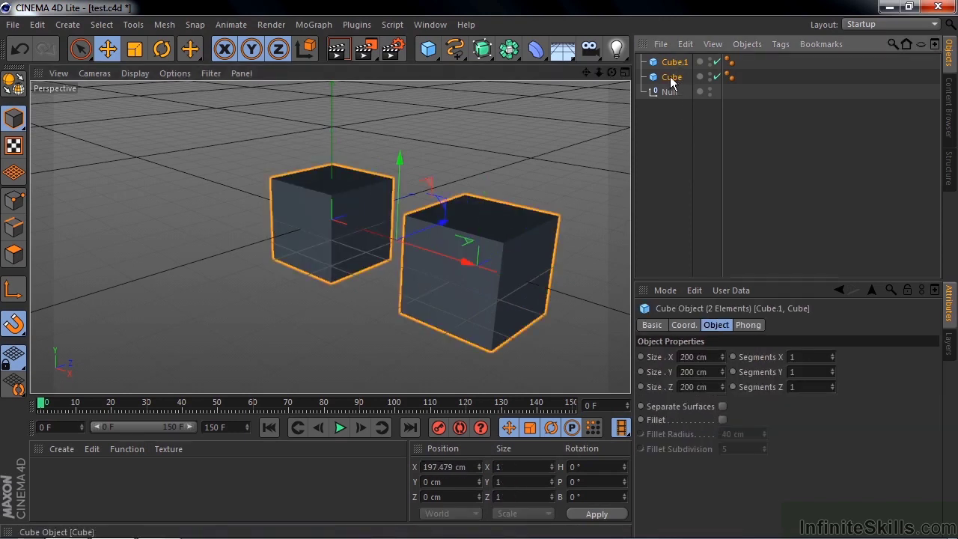
{"action": "left_click_drag", "start_coordinate": [674, 92], "coordinate": [674, 93]}
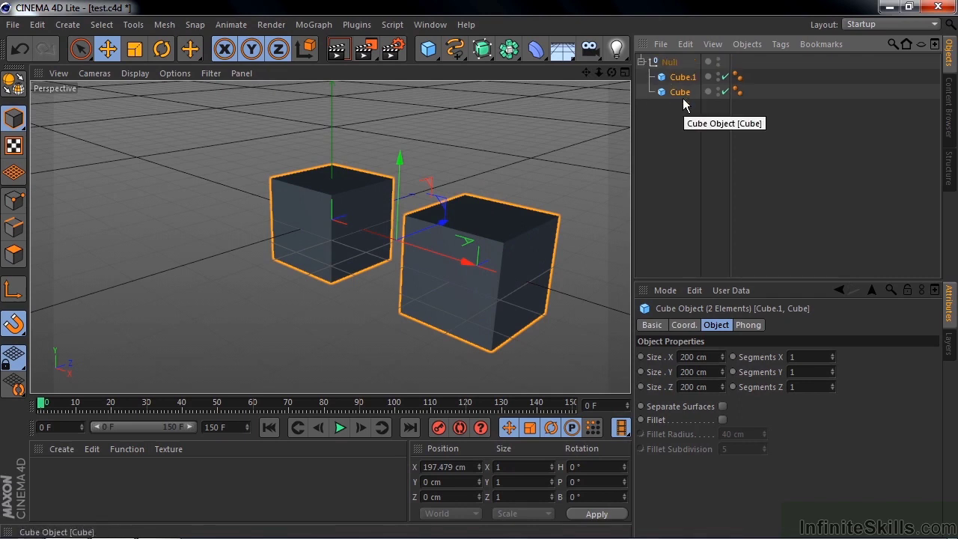
{"action": "left_click", "coordinate": [667, 63]}
{"action": "left_click_drag", "start_coordinate": [483, 142], "coordinate": [238, 213]}
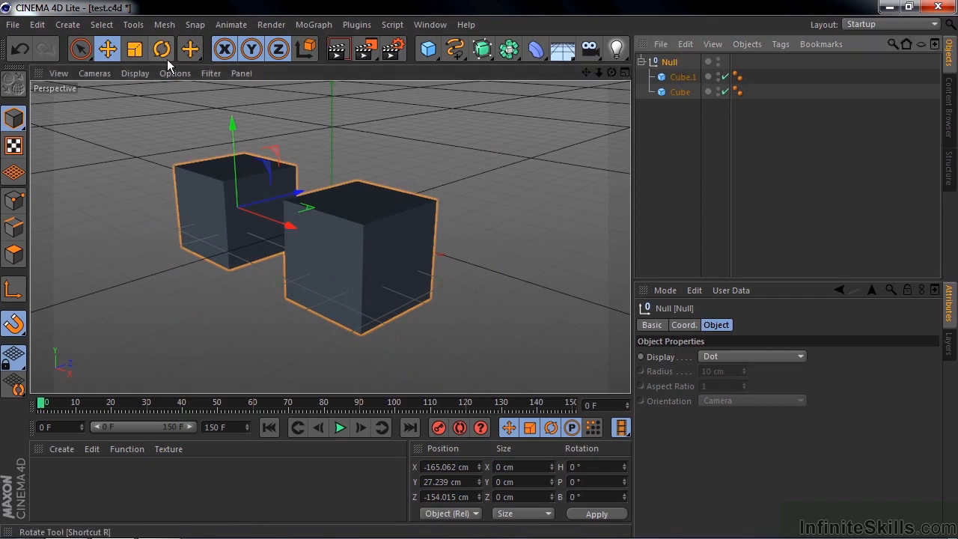
Rotate the Null group slightly, then pitch Cube alone to P -8.449°
{"action": "key", "text": "r"}
{"action": "mouse_move", "coordinate": [127, 168]}
{"action": "left_mouse_down"}
{"action": "mouse_move", "coordinate": [137, 219]}
{"action": "mouse_move", "coordinate": [134, 152]}
{"action": "mouse_move", "coordinate": [140, 180]}
{"action": "left_mouse_up"}
{"action": "left_click", "coordinate": [686, 91]}
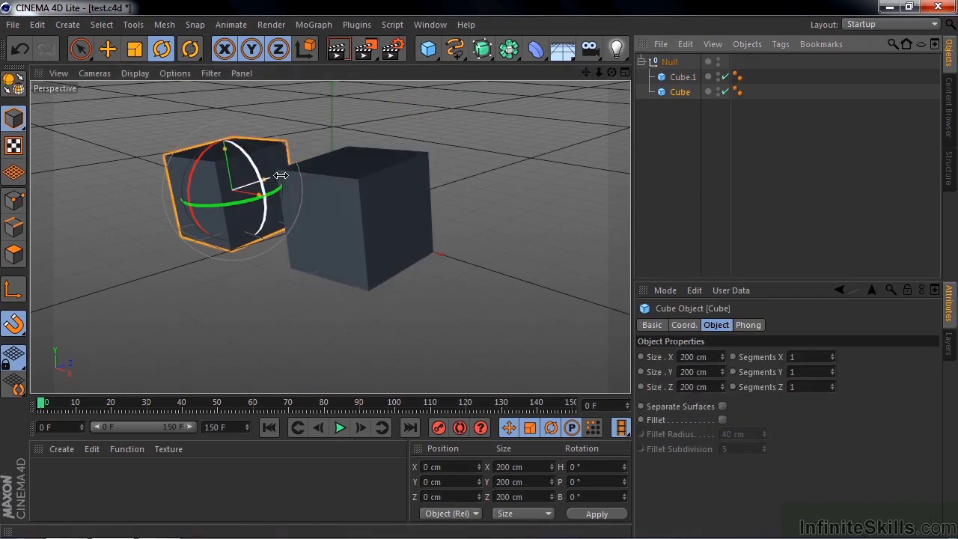
{"action": "left_click_drag", "start_coordinate": [189, 178], "coordinate": [209, 179]}
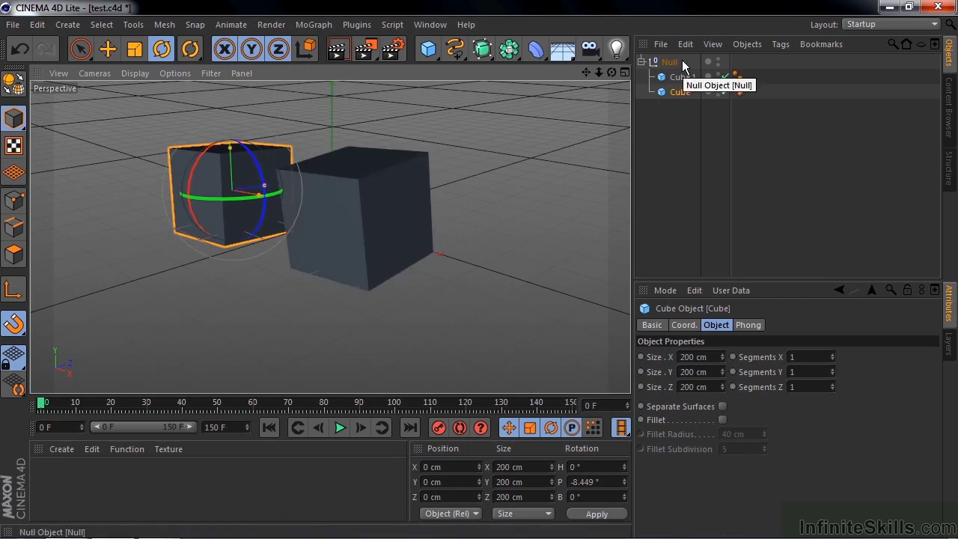